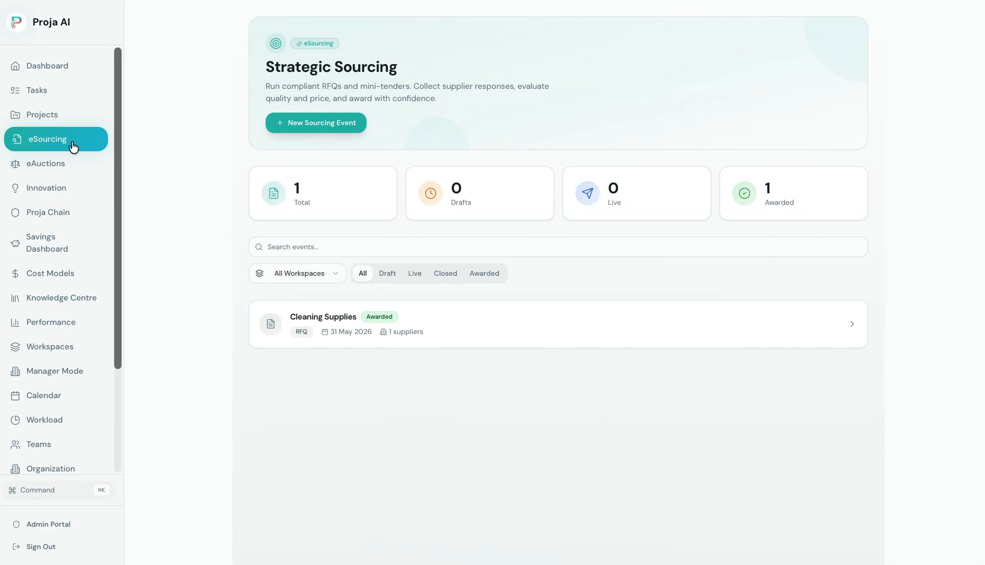
Start a new RFQ sourcing event linked to the FM Transformation project.
{"action": "left_click", "coordinate": [580, 398]}
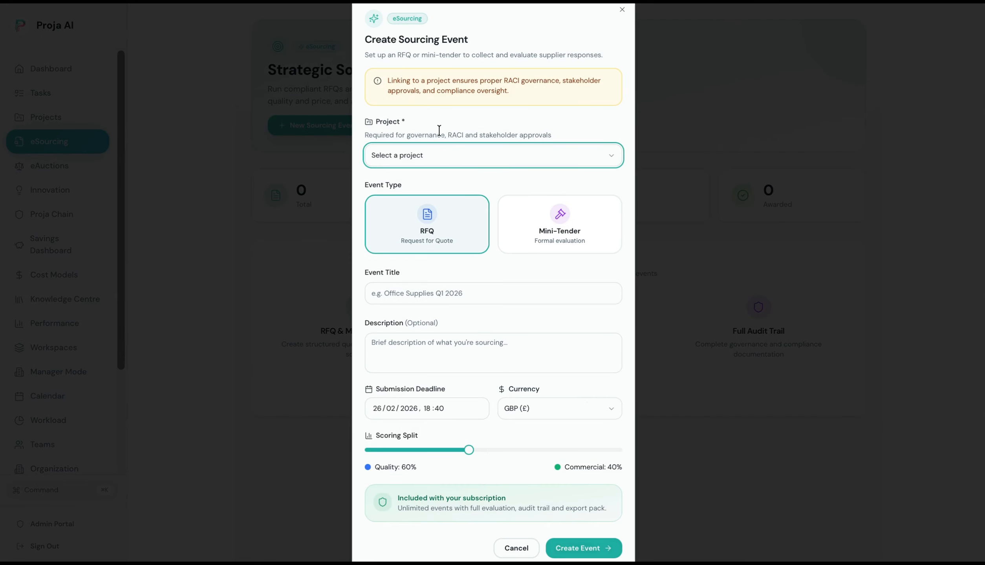
{"action": "left_click", "coordinate": [452, 156]}
{"action": "left_click", "coordinate": [447, 177]}
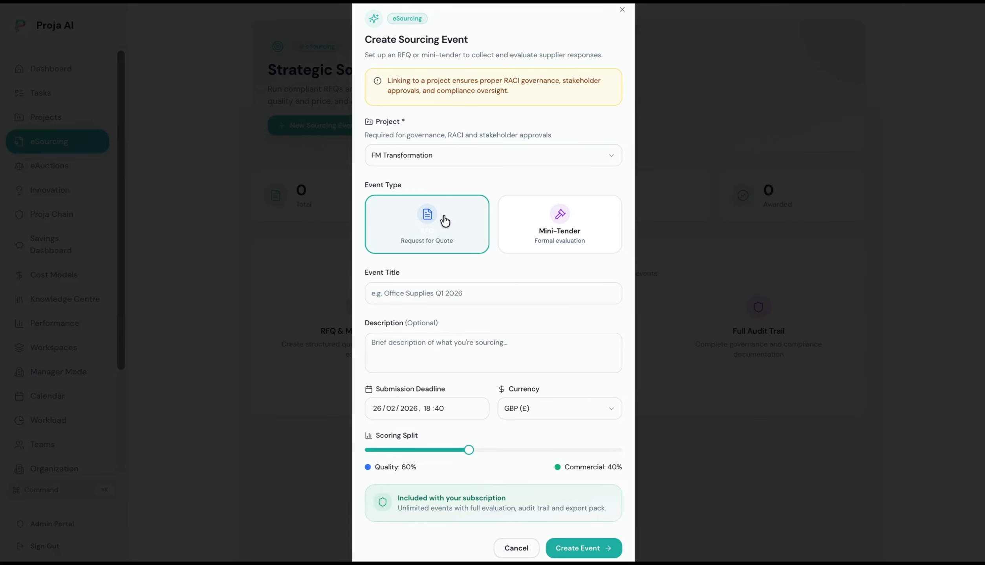
{"action": "left_click", "coordinate": [528, 234]}
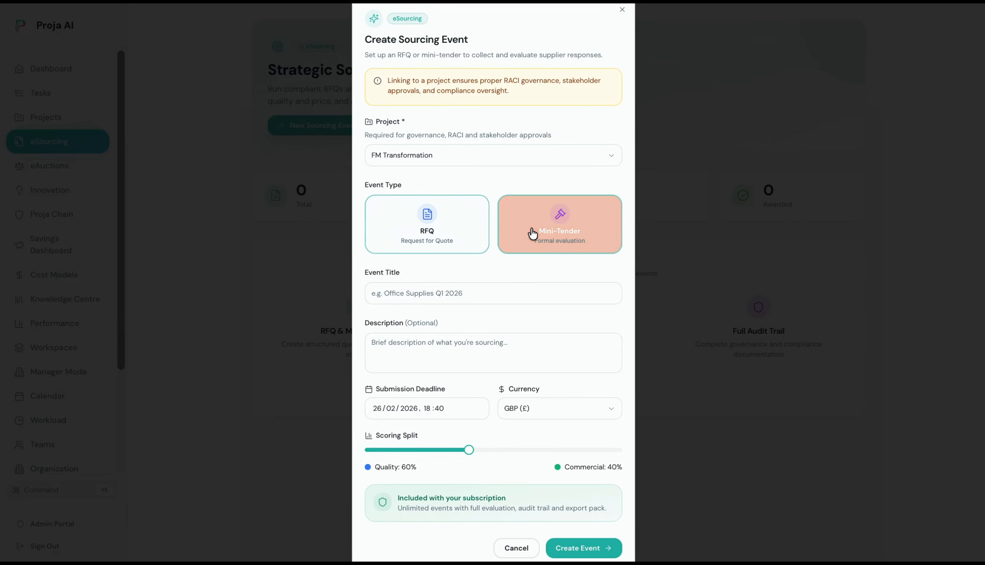
{"action": "left_click", "coordinate": [457, 227]}
Title it 'Cleaning Supplies', described as 'Cleaning Supplies for FM cleaning at Properties'.
{"action": "left_click", "coordinate": [436, 292]}
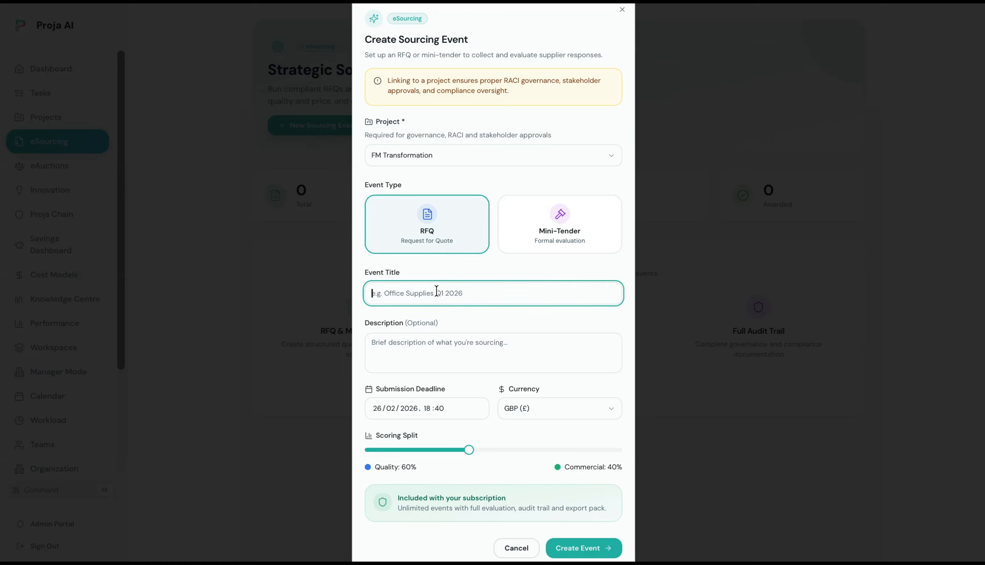
{"action": "type", "text": "Cleaning Suppliers"}
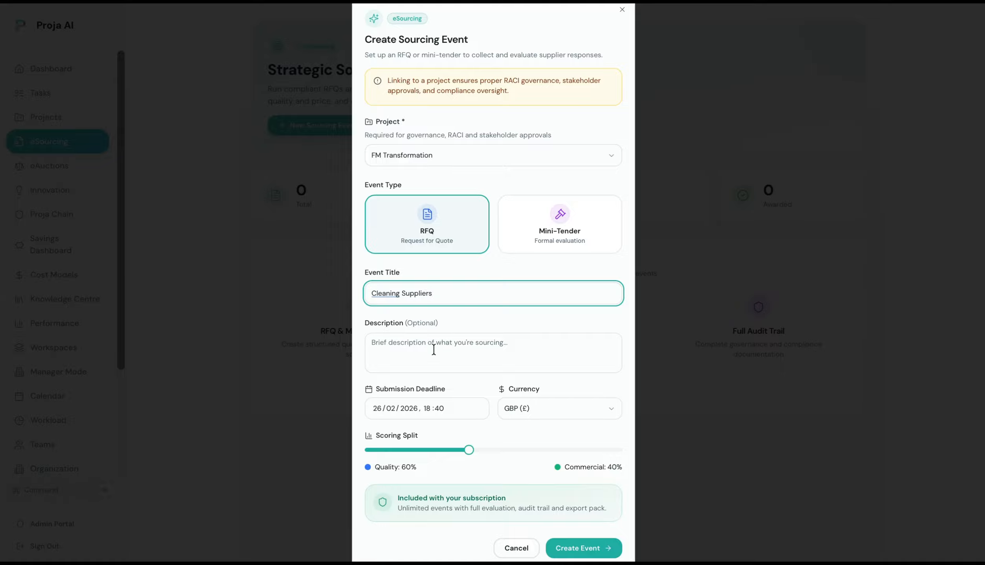
{"action": "key", "text": "BackSpace"}
{"action": "key", "text": "BackSpace"}
{"action": "left_click", "coordinate": [451, 349]}
{"action": "type", "text": "Cleaning "}
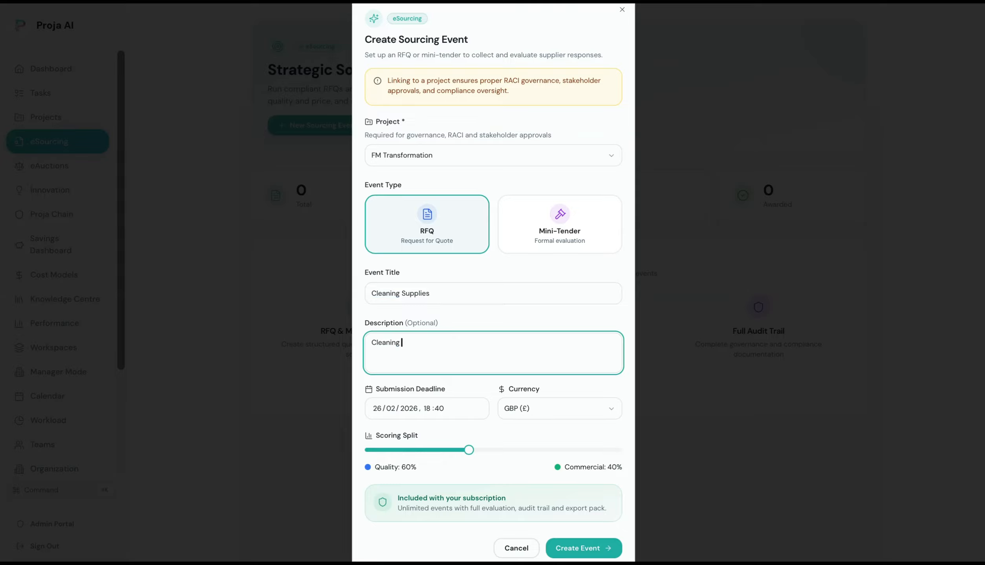
{"action": "type", "text": "Suppliers"}
{"action": "key", "text": "BackSpace"}
{"action": "key", "text": "BackSpace"}
{"action": "type", "text": "s for FM cleaning at Propertoes"}
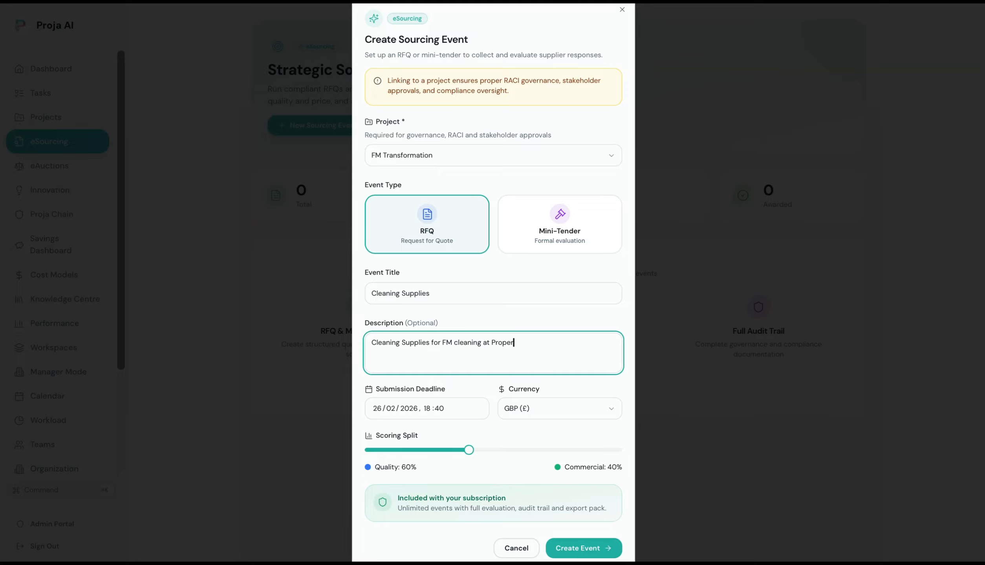
{"action": "key", "text": "BackSpace"}
{"action": "key", "text": "BackSpace"}
{"action": "key", "text": "BackSpace"}
{"action": "type", "text": "ies"}
Set deadline 31 May 2026, currency GBP, a 25/75 quality-commercial split, and create the draft.
{"action": "left_click", "coordinate": [441, 410]}
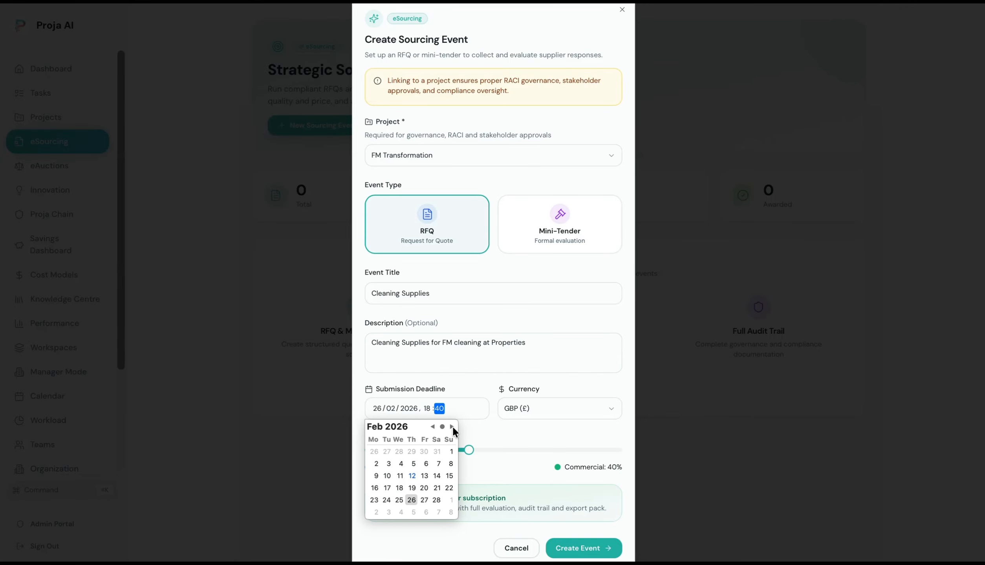
{"action": "left_click", "coordinate": [452, 426]}
{"action": "left_click", "coordinate": [452, 426]}
{"action": "left_click", "coordinate": [451, 427]}
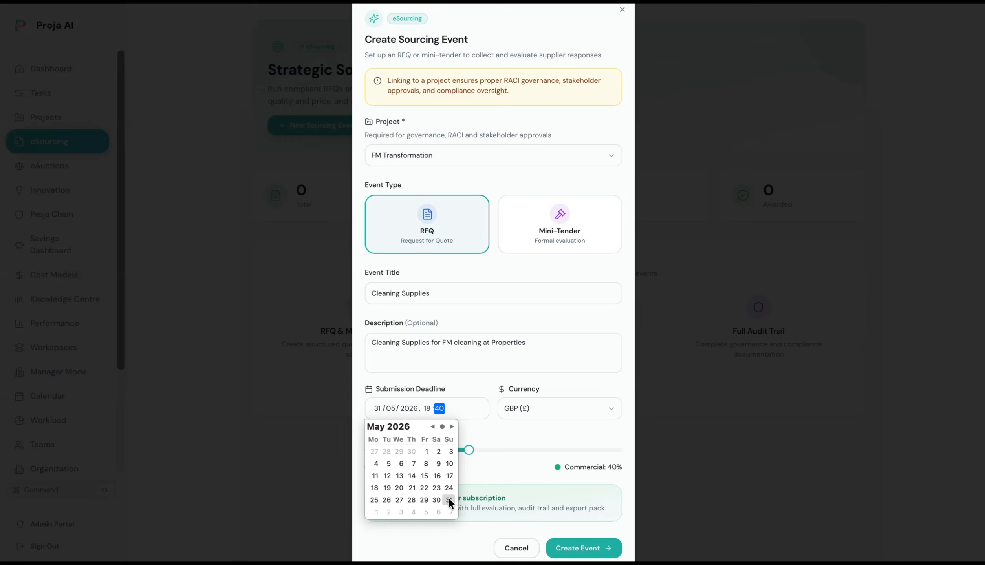
{"action": "left_click", "coordinate": [541, 420]}
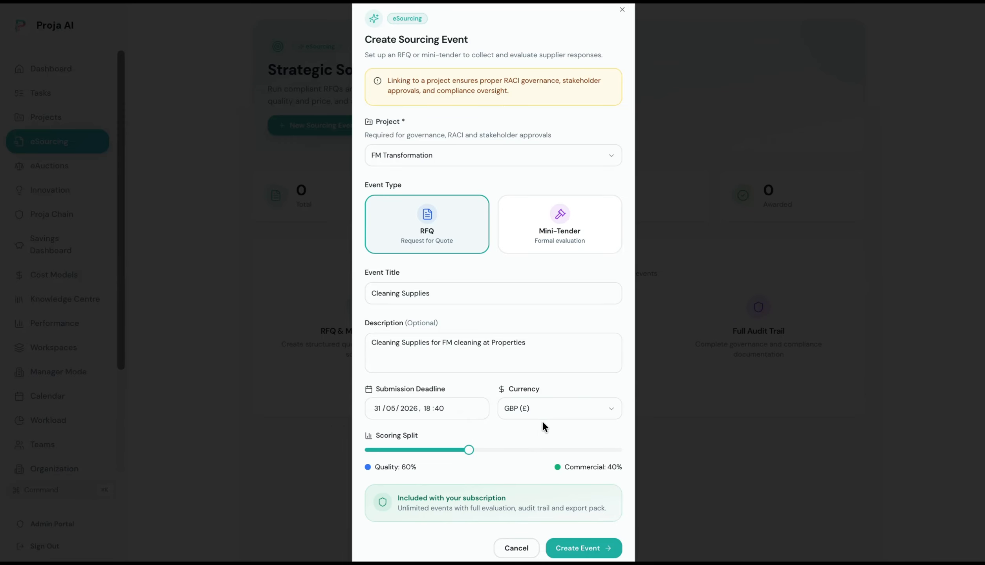
{"action": "left_click", "coordinate": [545, 417]}
{"action": "left_click", "coordinate": [536, 431]}
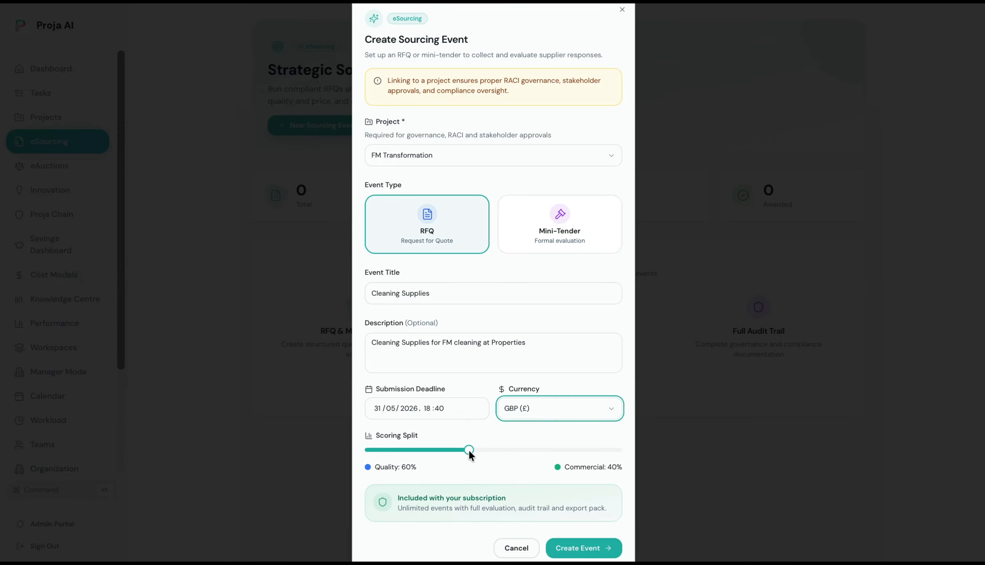
{"action": "left_click_drag", "start_coordinate": [468, 450], "coordinate": [558, 450]}
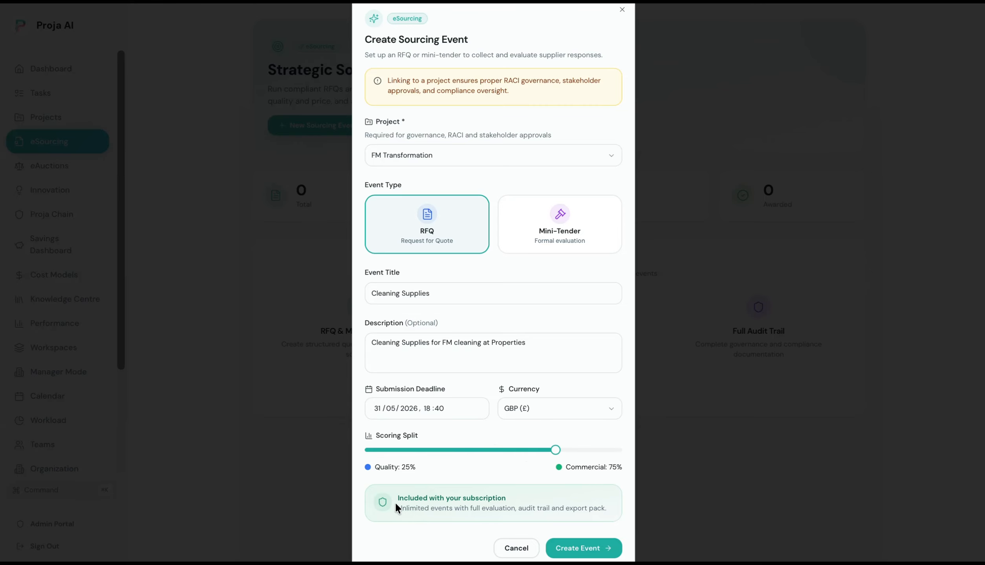
{"action": "left_click_drag", "start_coordinate": [395, 504], "coordinate": [577, 558]}
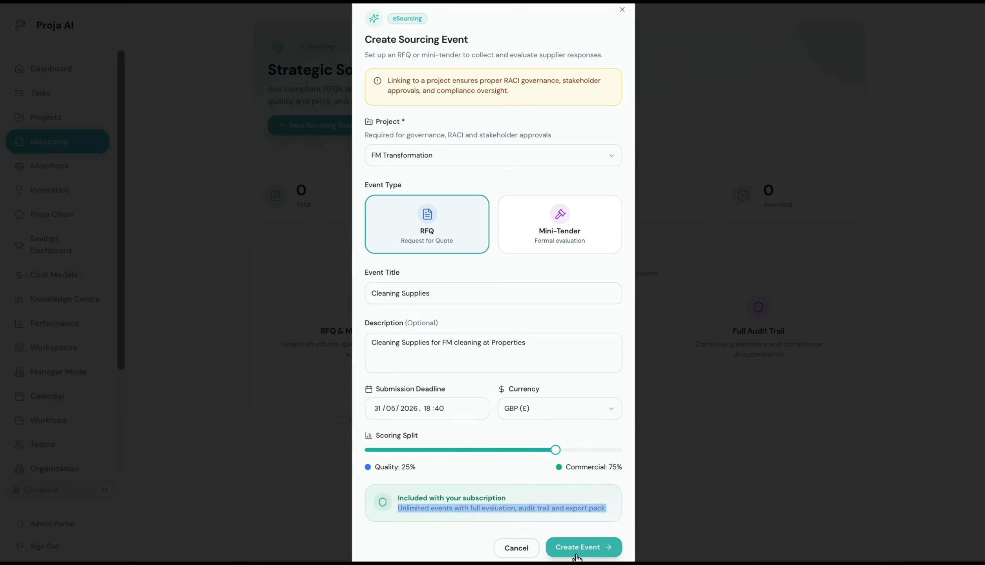
{"action": "left_click", "coordinate": [576, 556]}
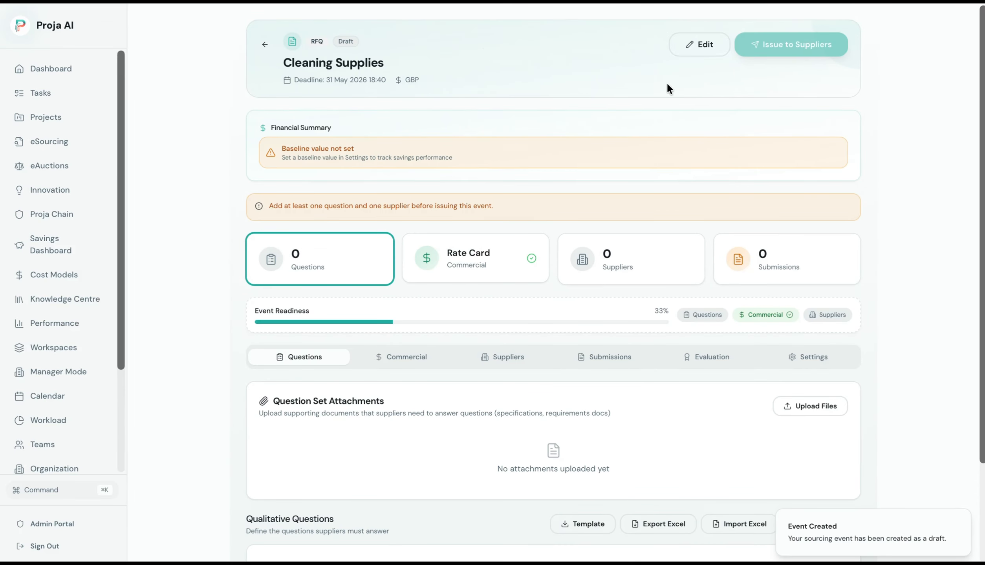
{"action": "left_click", "coordinate": [709, 55]}
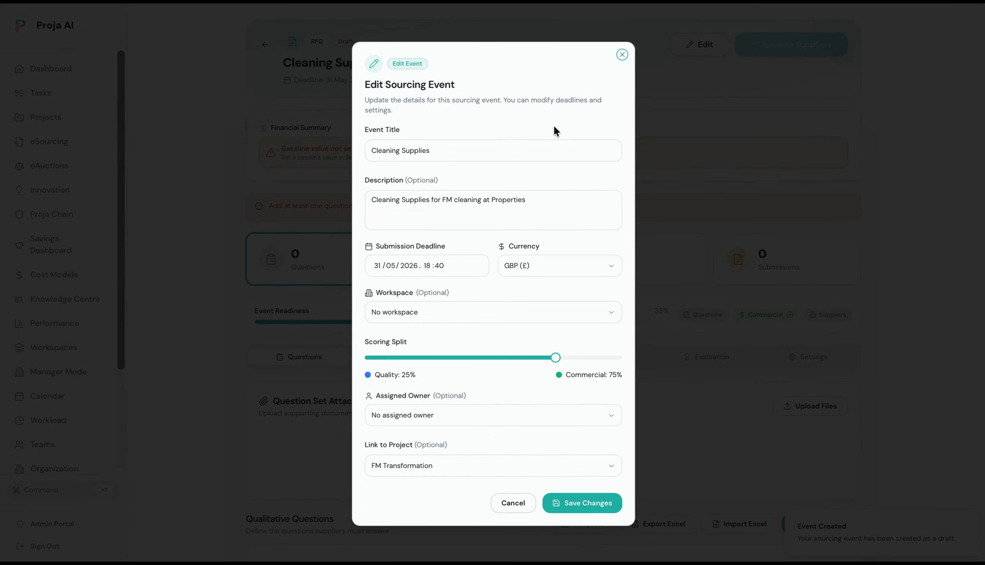
{"action": "left_click", "coordinate": [622, 55]}
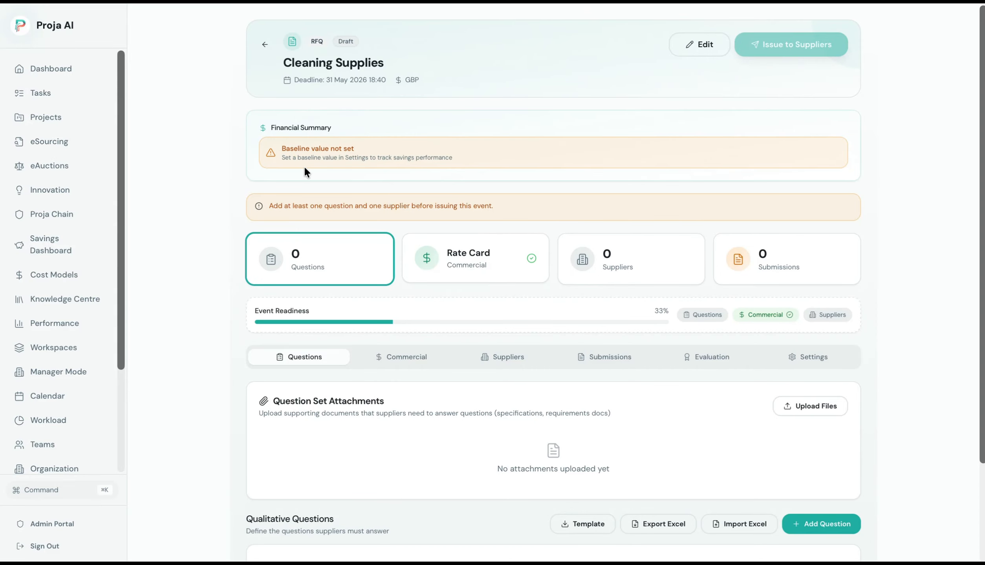
{"action": "left_click", "coordinate": [482, 278]}
{"action": "left_click", "coordinate": [562, 269]}
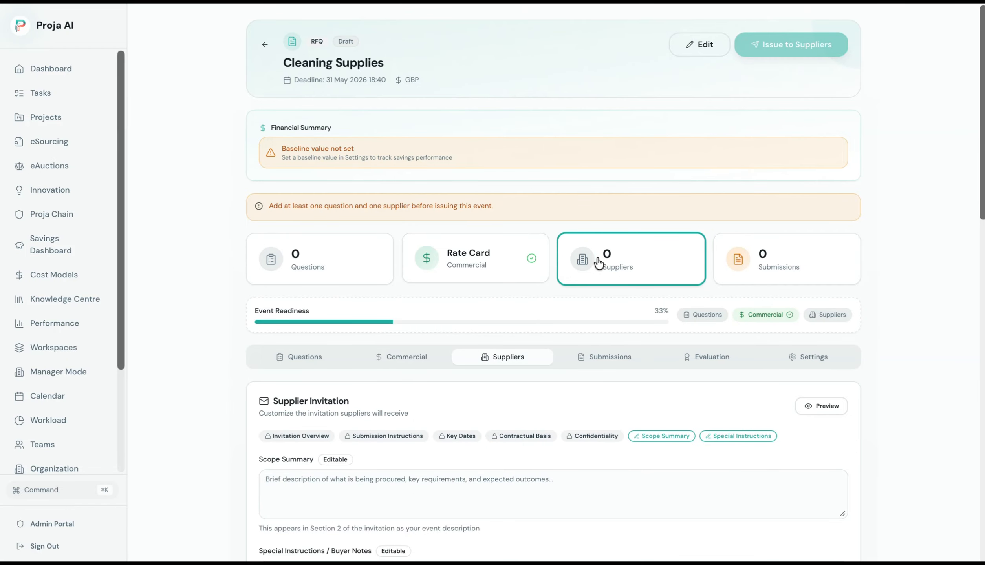
{"action": "left_click", "coordinate": [755, 246]}
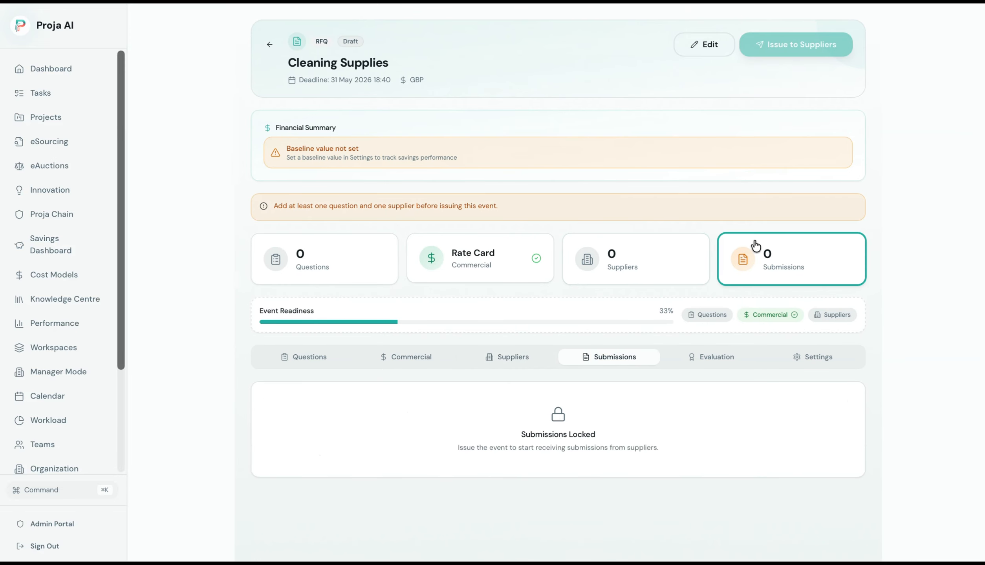
{"action": "left_click", "coordinate": [340, 251]}
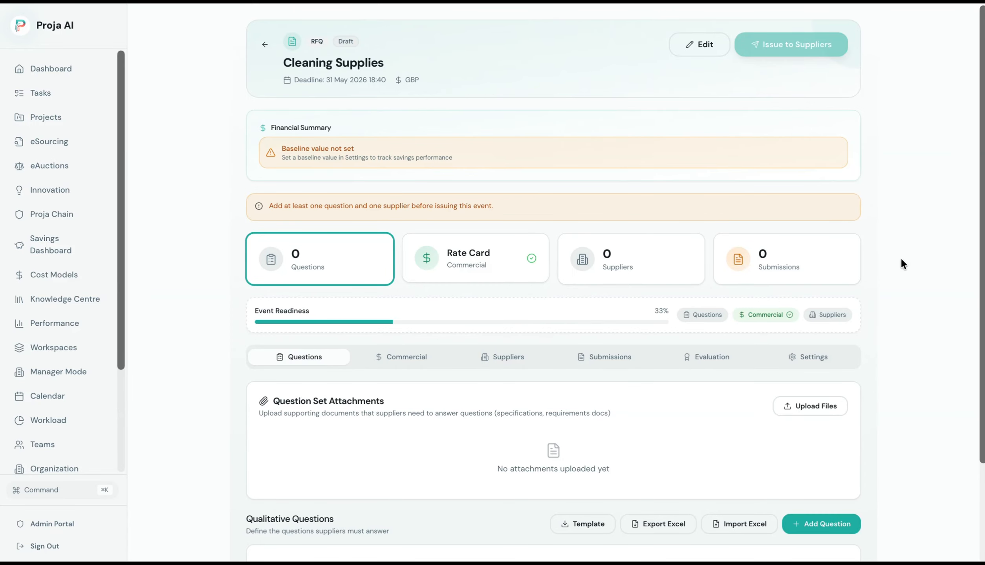
{"action": "scroll", "coordinate": [859, 314], "scroll_direction": "down", "scroll_amount": 3}
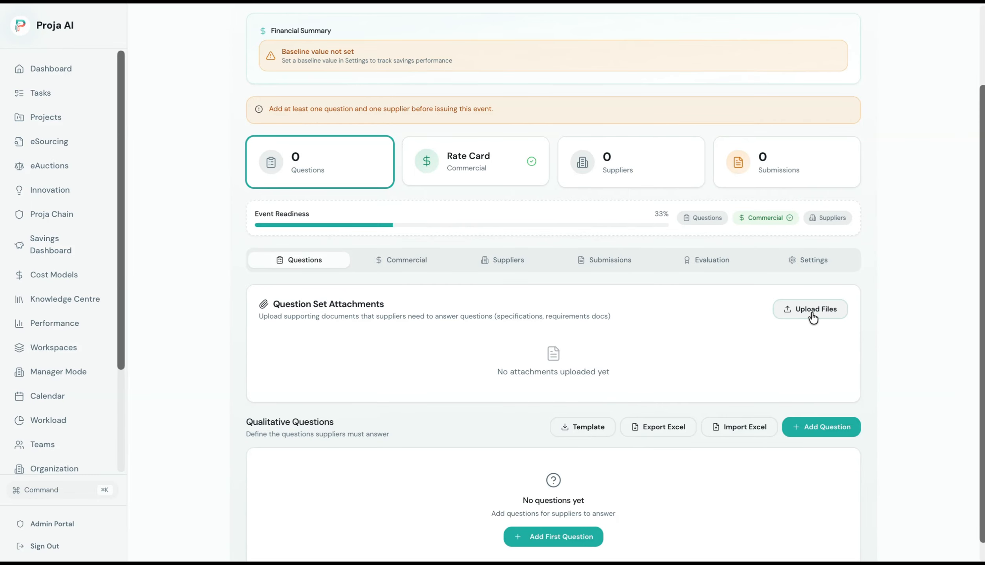
{"action": "scroll", "coordinate": [982, 333], "scroll_direction": "down", "scroll_amount": 1}
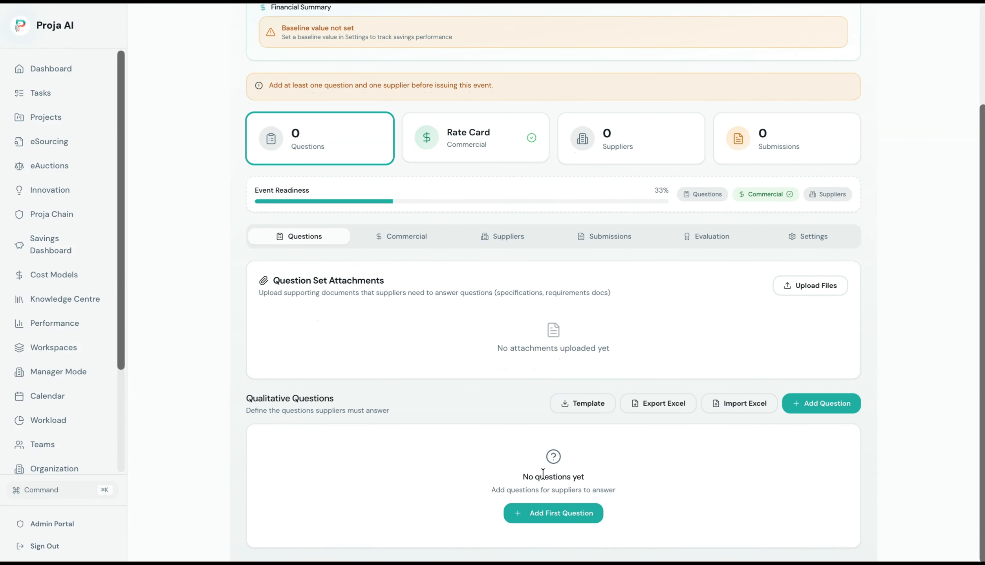
Enter the question 'How will you supply the required products?'.
{"action": "left_click", "coordinate": [555, 518]}
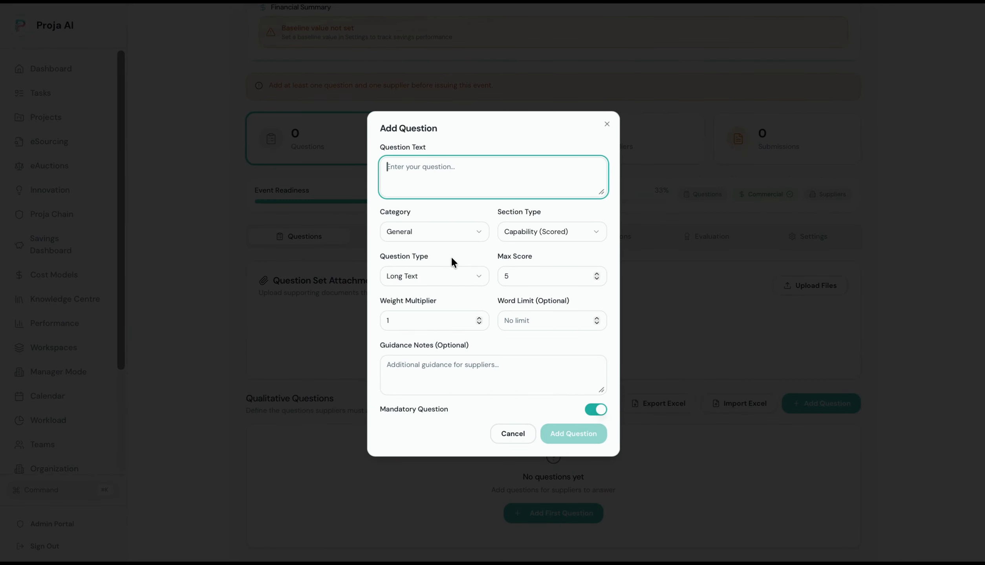
{"action": "type", "text": "How "}
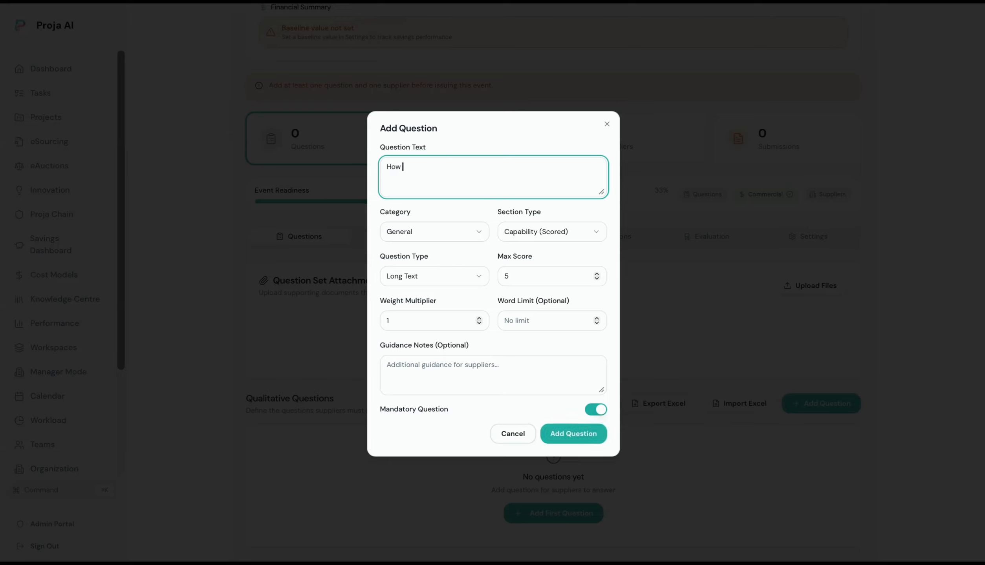
{"action": "type", "text": "will you supply the required products"}
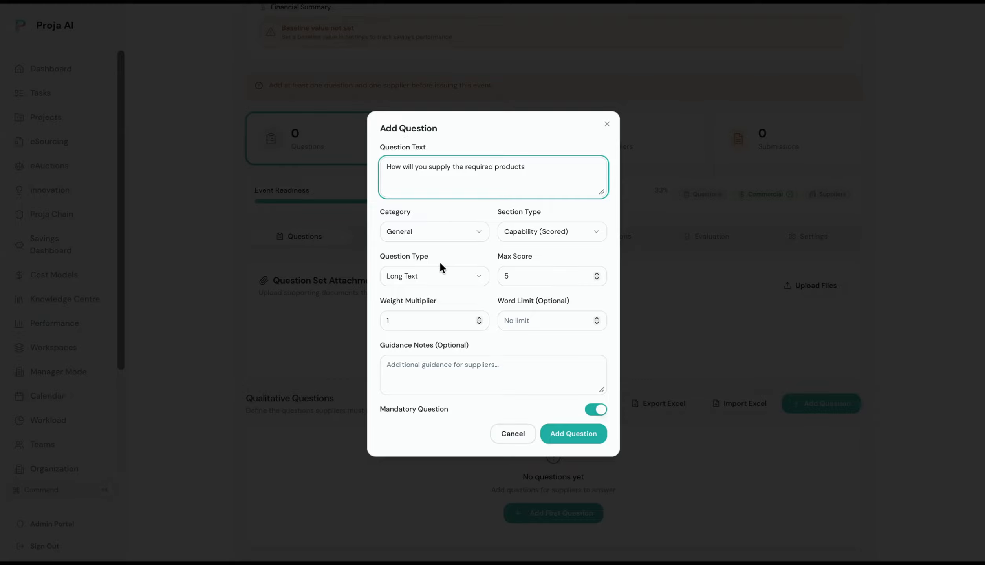
{"action": "type", "text": "?"}
Set category General, Capability (Scored), Long Text, max score 5, and weight multiplier 2.
{"action": "left_click", "coordinate": [446, 237]}
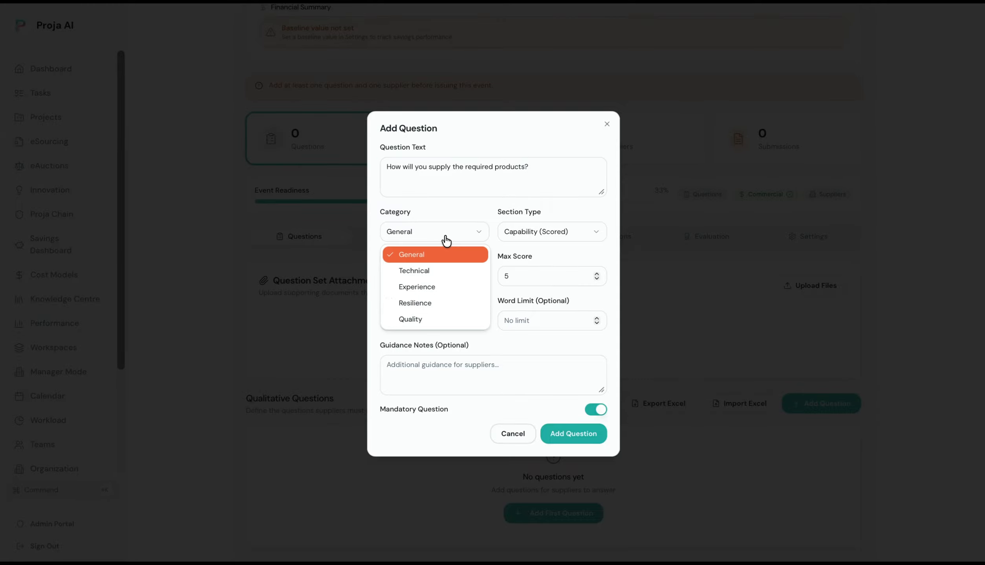
{"action": "left_click", "coordinate": [445, 237]}
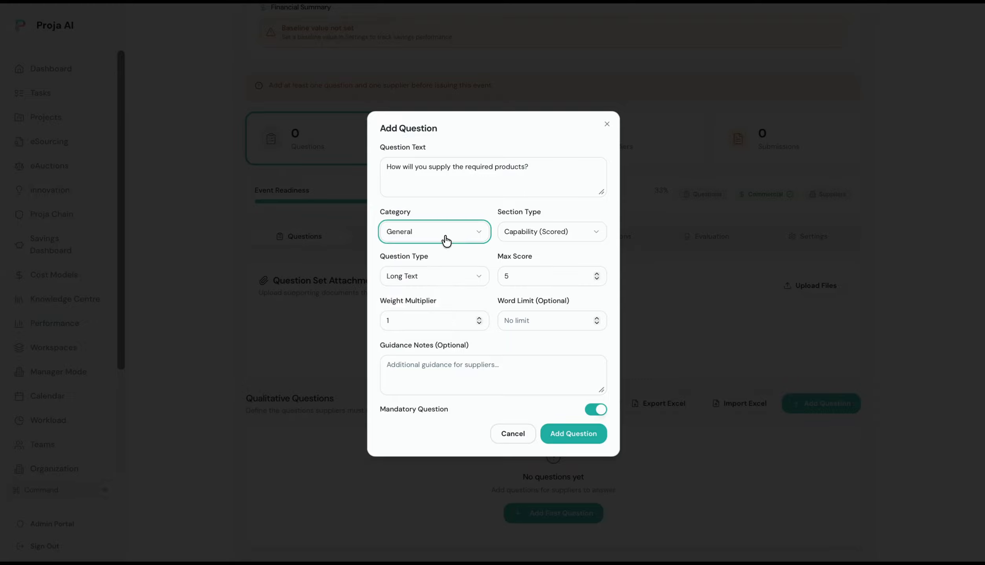
{"action": "left_click", "coordinate": [532, 233]}
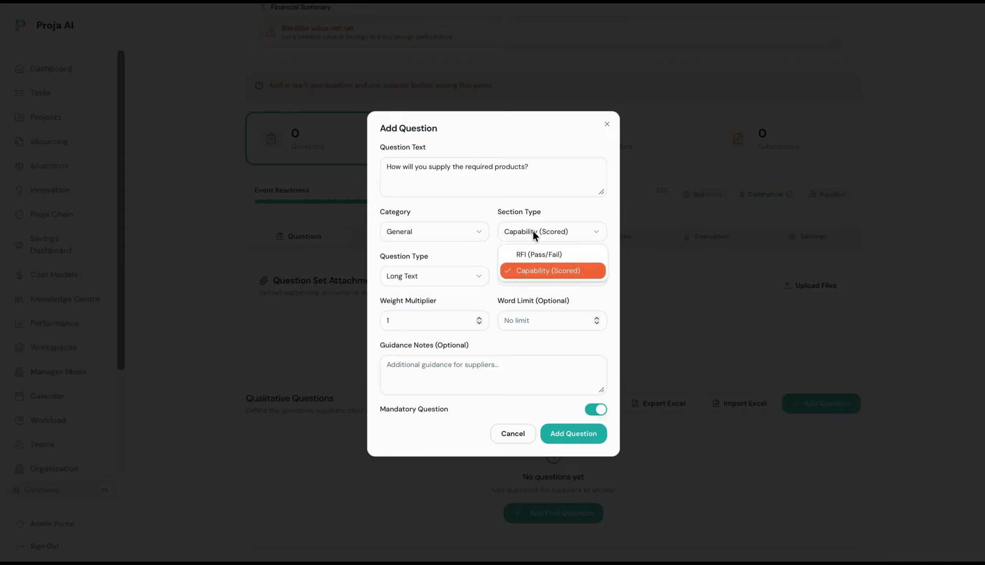
{"action": "left_click", "coordinate": [540, 275]}
{"action": "left_click", "coordinate": [465, 279]}
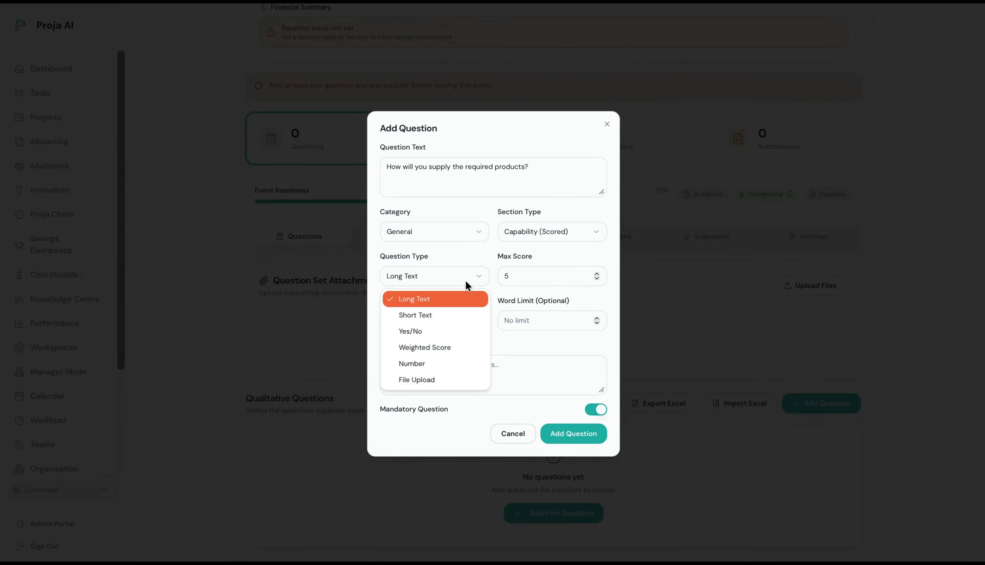
{"action": "left_click", "coordinate": [457, 306]}
{"action": "left_click", "coordinate": [527, 280]}
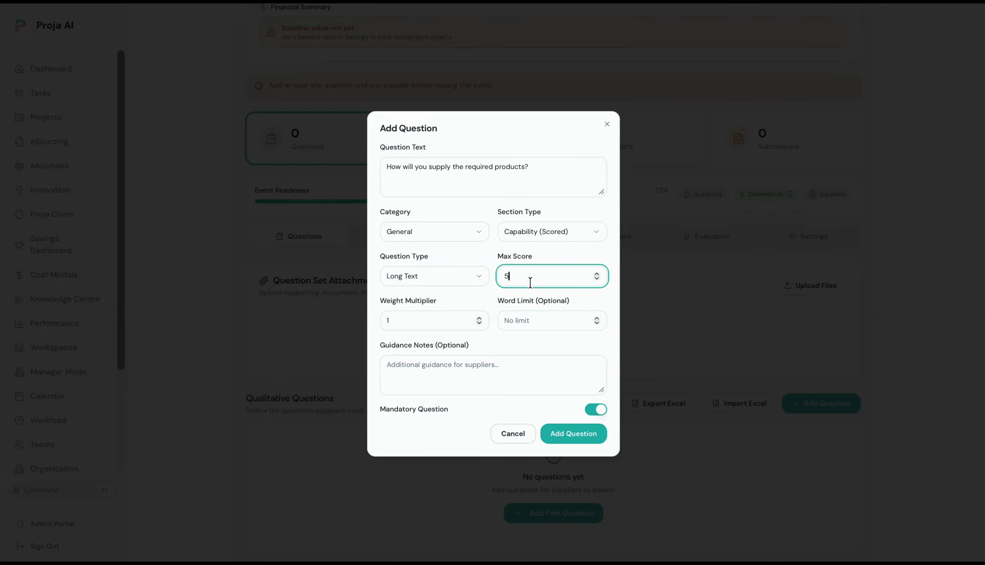
{"action": "left_click", "coordinate": [464, 322]}
{"action": "left_click", "coordinate": [480, 317]}
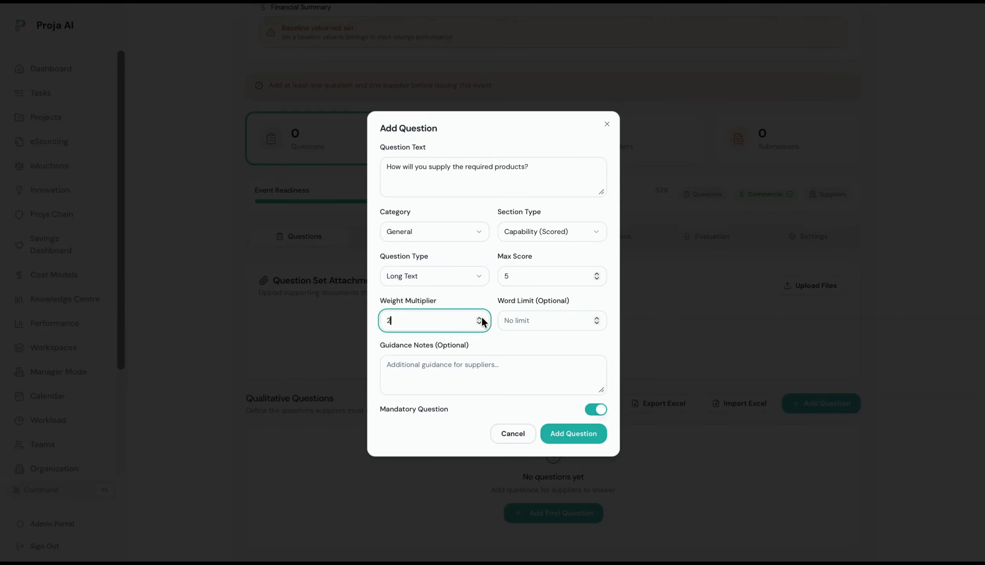
{"action": "left_click", "coordinate": [538, 319]}
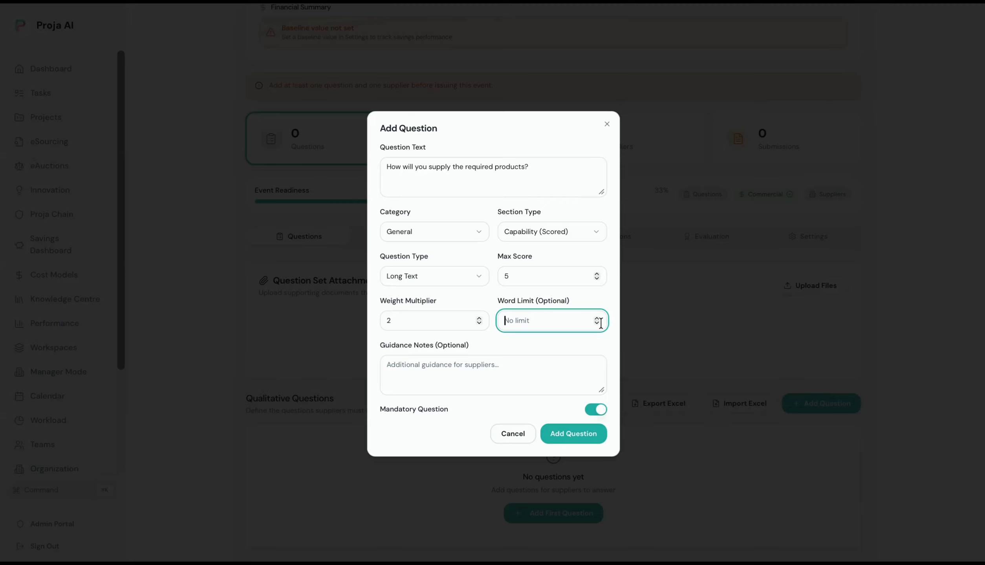
Add guidance 'We want to know about your methodology' and save the question.
{"action": "left_click", "coordinate": [537, 377]}
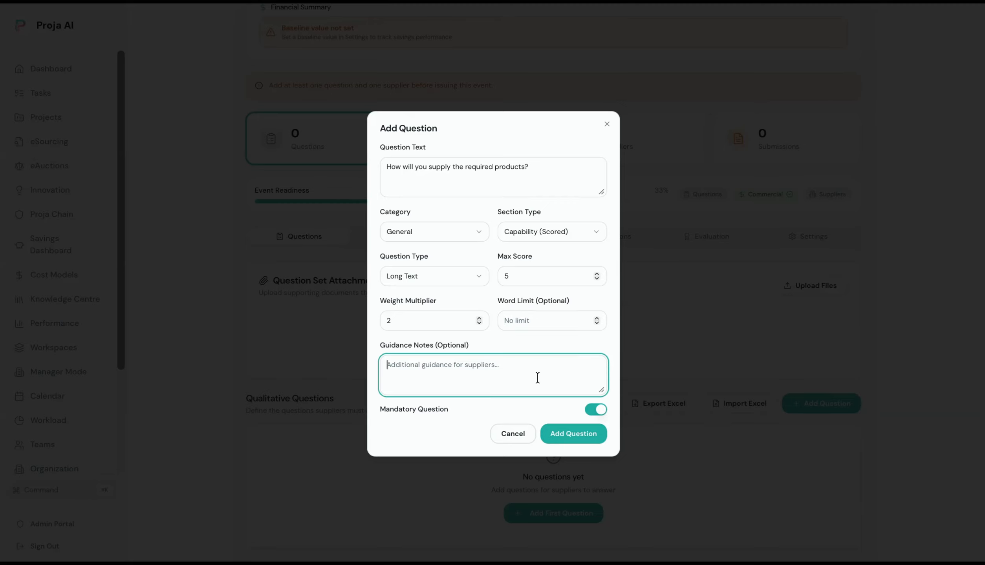
{"action": "type", "text": "We want to know about your metho"}
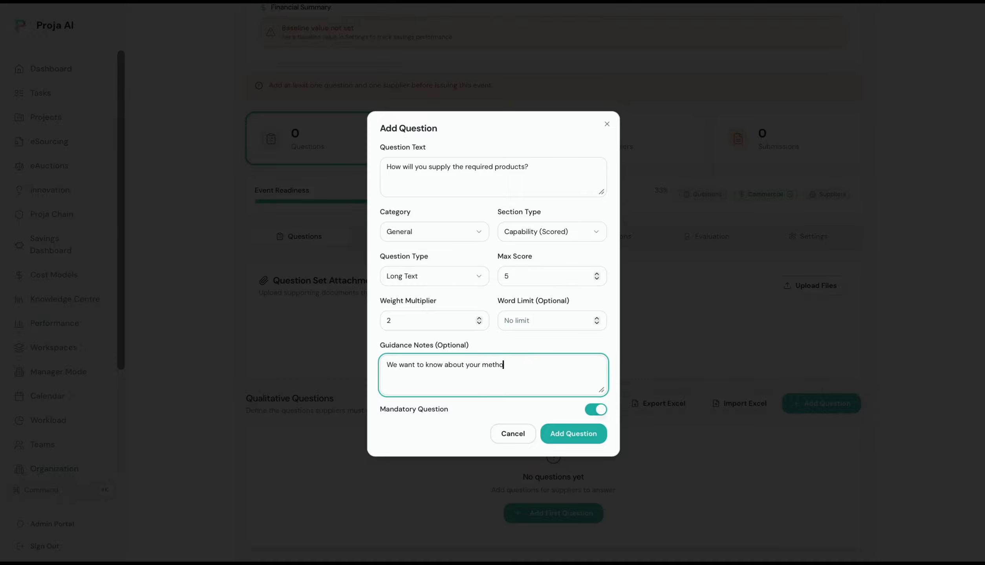
{"action": "type", "text": "dology"}
{"action": "left_click", "coordinate": [580, 433]}
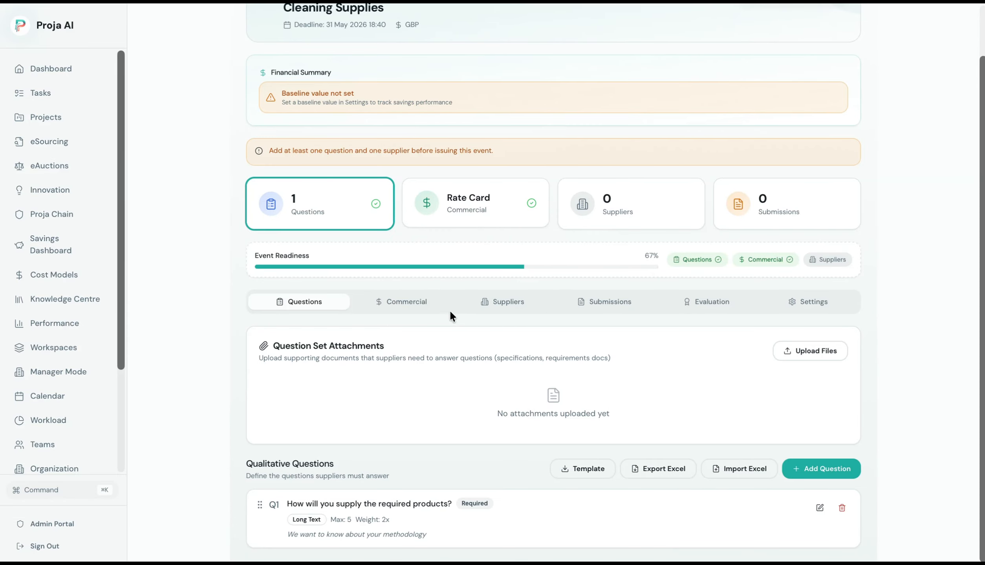
Open the Commercial setup and keep Built-in Rate Card as pricing after trying Excel Matrix.
{"action": "left_click", "coordinate": [416, 308]}
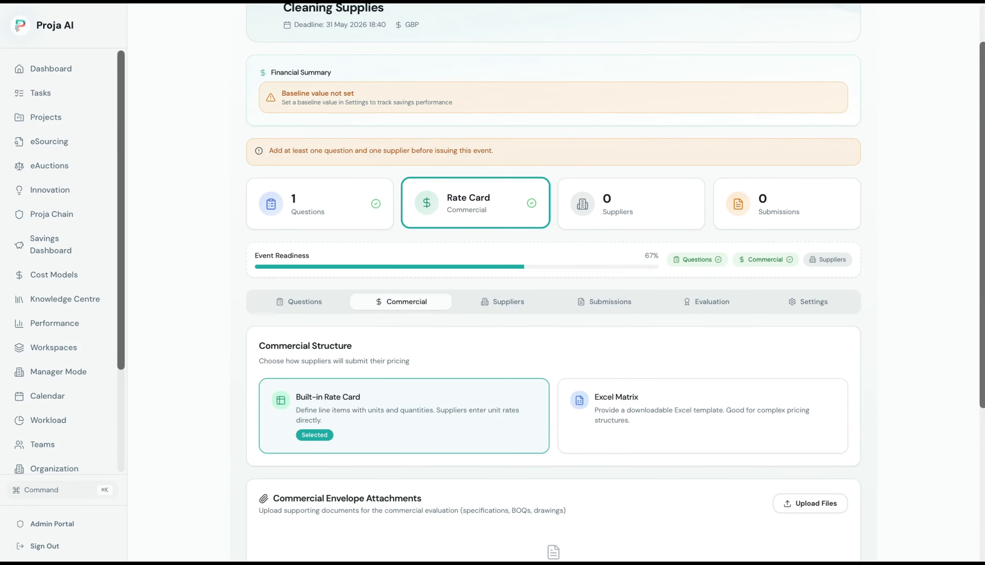
{"action": "scroll", "coordinate": [984, 236], "scroll_direction": "down", "scroll_amount": 5}
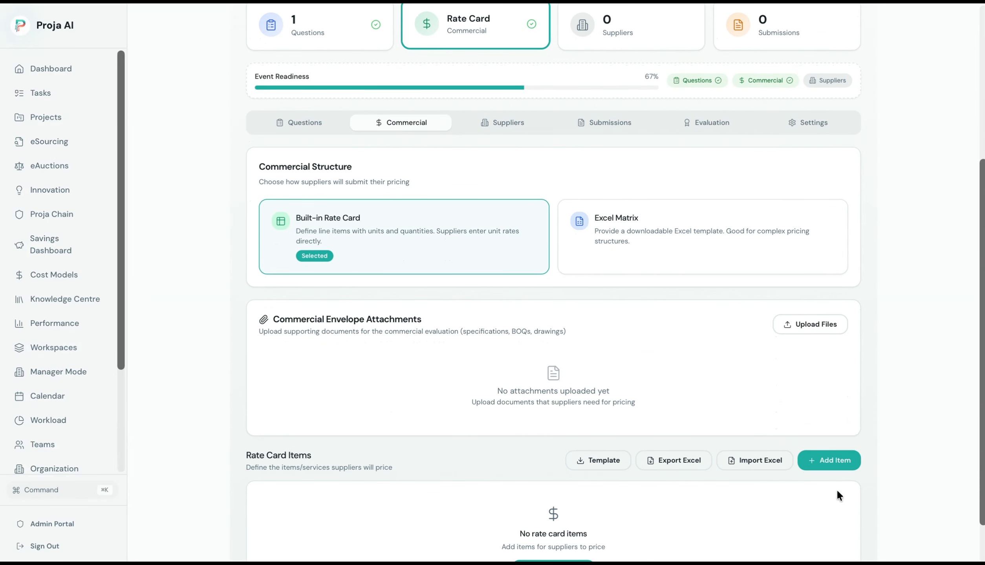
{"action": "left_click", "coordinate": [655, 249]}
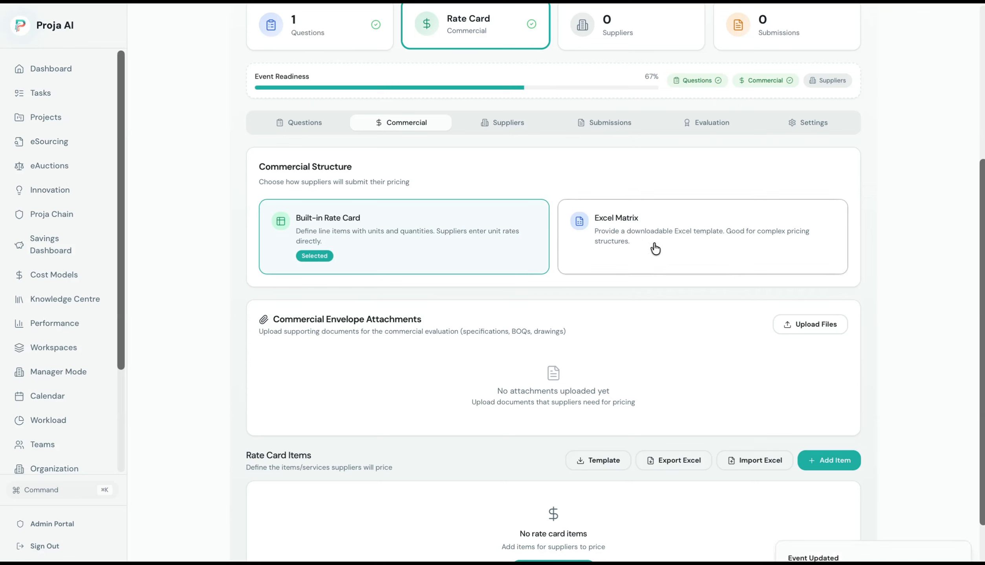
{"action": "left_click", "coordinate": [484, 237]}
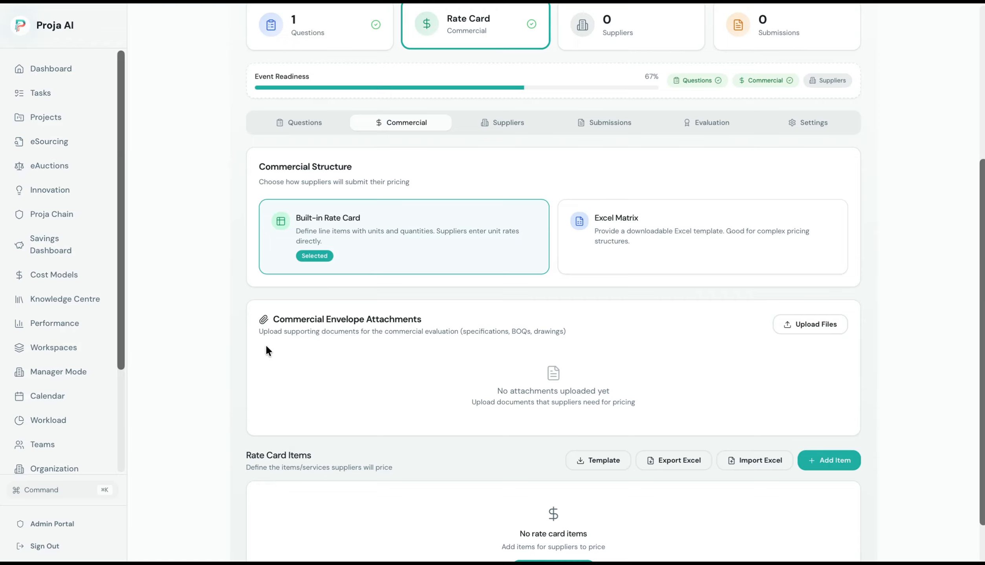
{"action": "left_click_drag", "start_coordinate": [259, 332], "coordinate": [451, 341]}
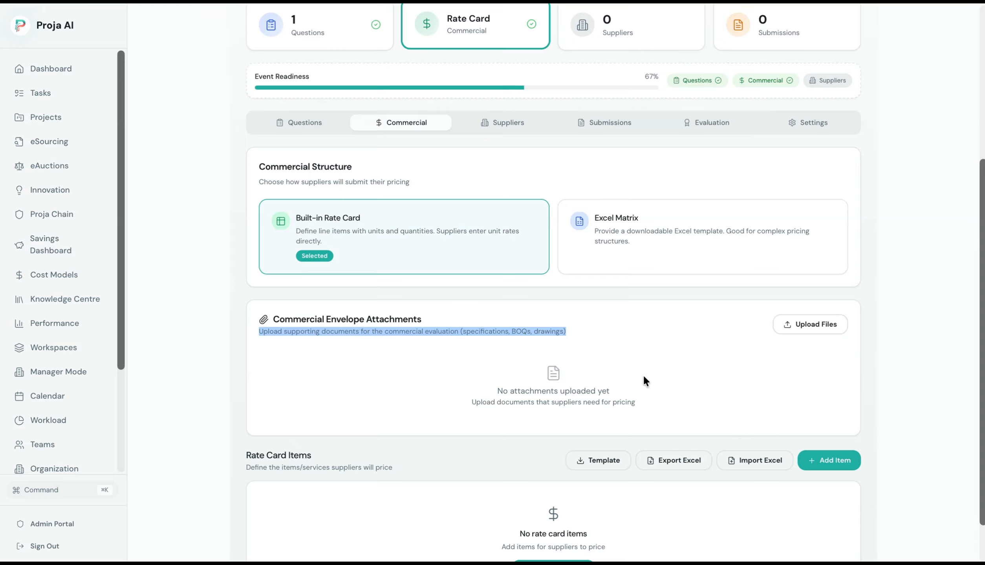
{"action": "left_click", "coordinate": [774, 410]}
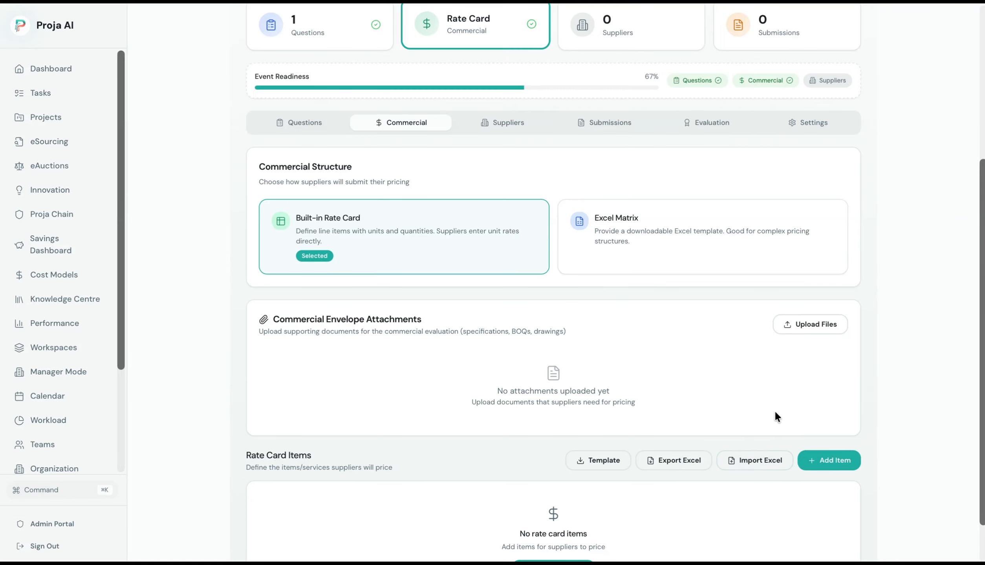
Add rate card item 'Mops', quantity 1000, noting 'include spec description or model number here'.
{"action": "left_click", "coordinate": [819, 467]}
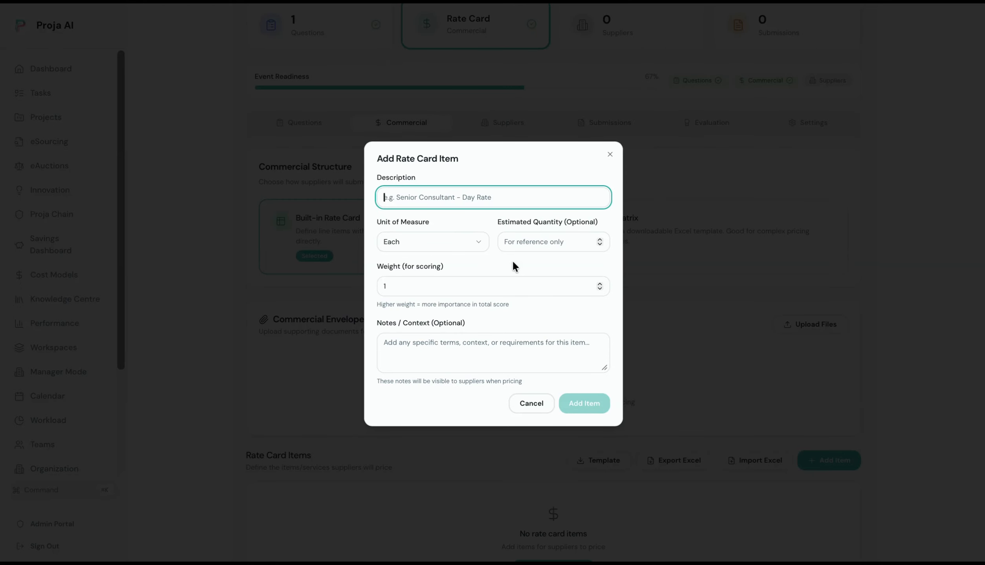
{"action": "type", "text": "Mops"}
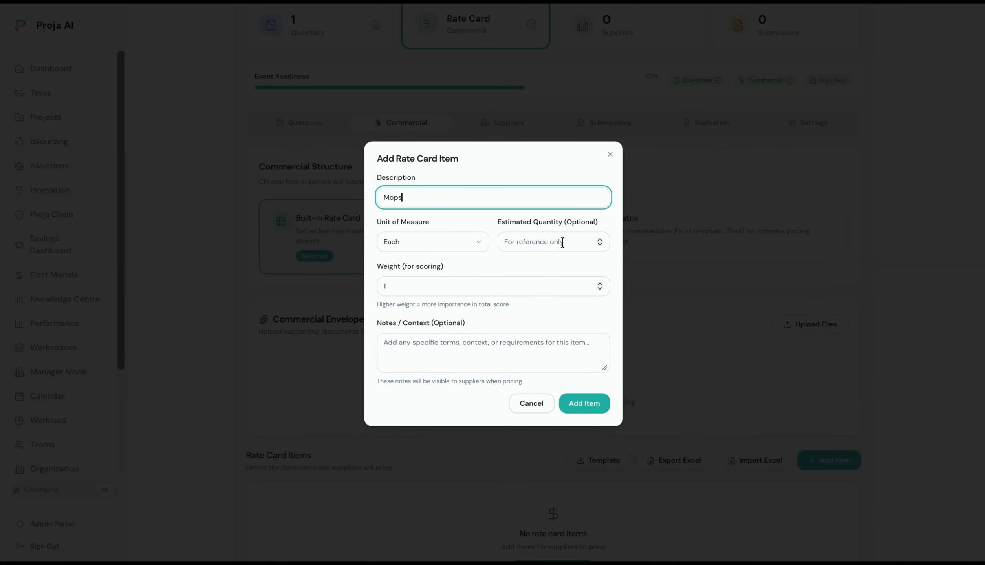
{"action": "left_click", "coordinate": [562, 242]}
{"action": "type", "text": "1000"}
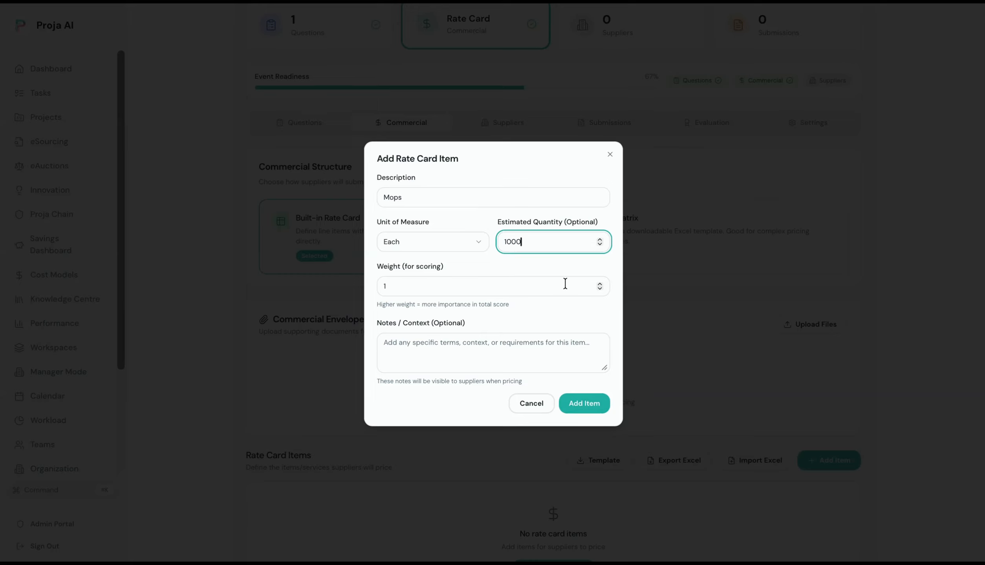
{"action": "left_click", "coordinate": [541, 360]}
{"action": "type", "text": "Dol"}
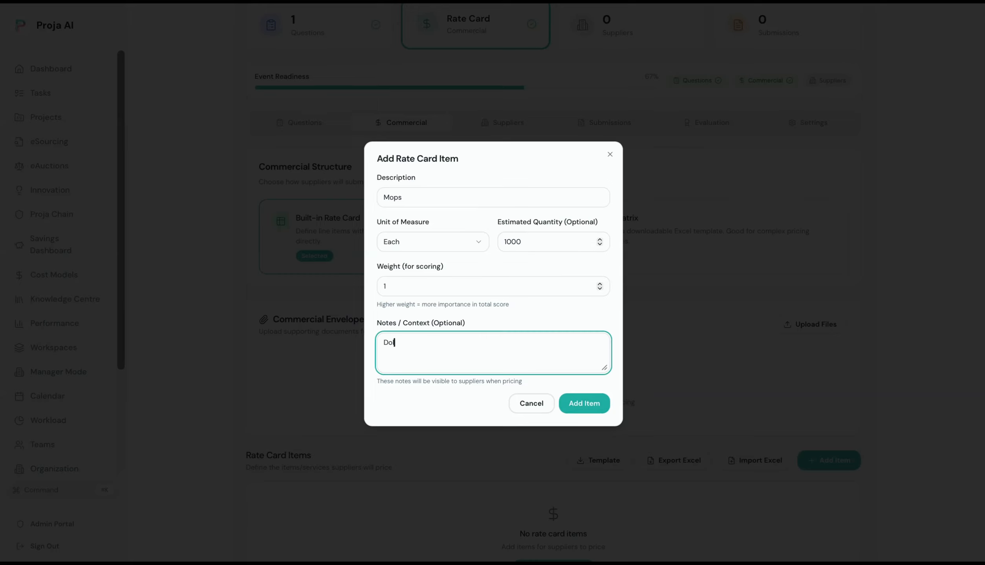
{"action": "type", "text": "ly mops "}
{"action": "type", "text": "include spec items"}
{"action": "key", "text": "BackSpace"}
{"action": "key", "text": "BackSpace"}
{"action": "key", "text": "BackSpace"}
{"action": "key", "text": "BackSpace"}
{"action": "key", "text": "BackSpace"}
{"action": "key", "text": "BackSpace"}
{"action": "type", "text": "description or mode"}
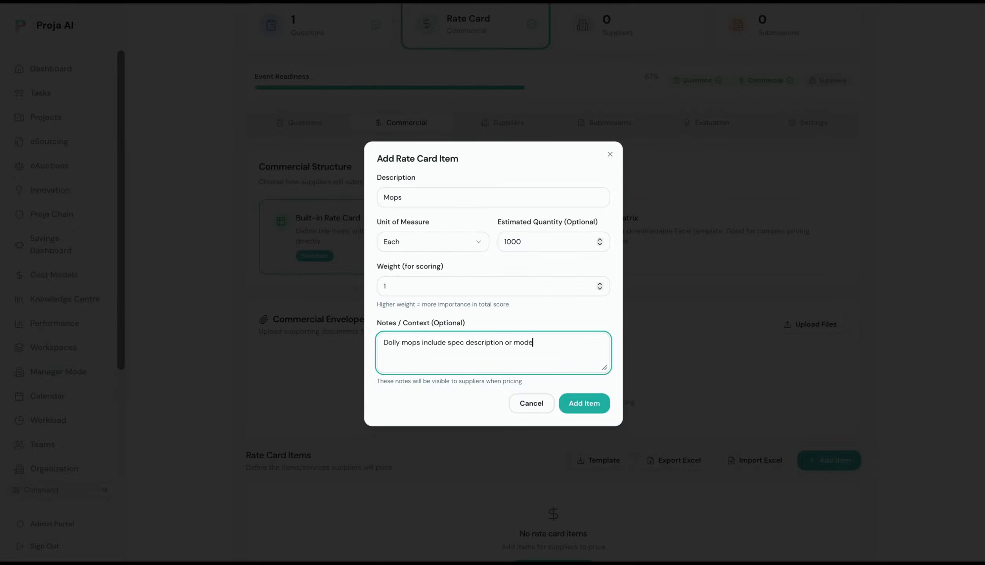
{"action": "type", "text": "l number here"}
{"action": "left_click", "coordinate": [582, 404]}
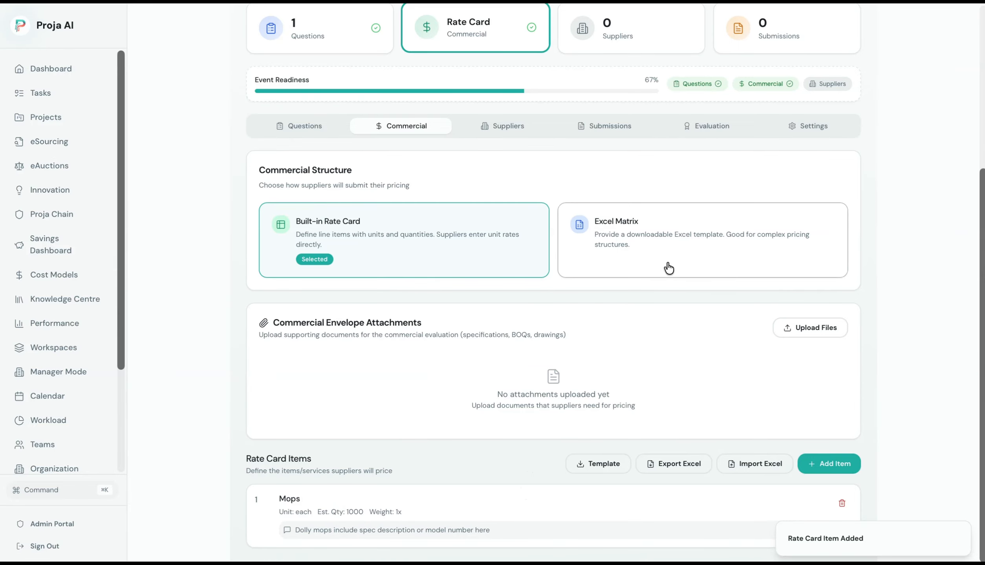
View the Suppliers settings, from Scope Summary and Special Instructions down to the participation rules.
{"action": "left_click", "coordinate": [514, 133]}
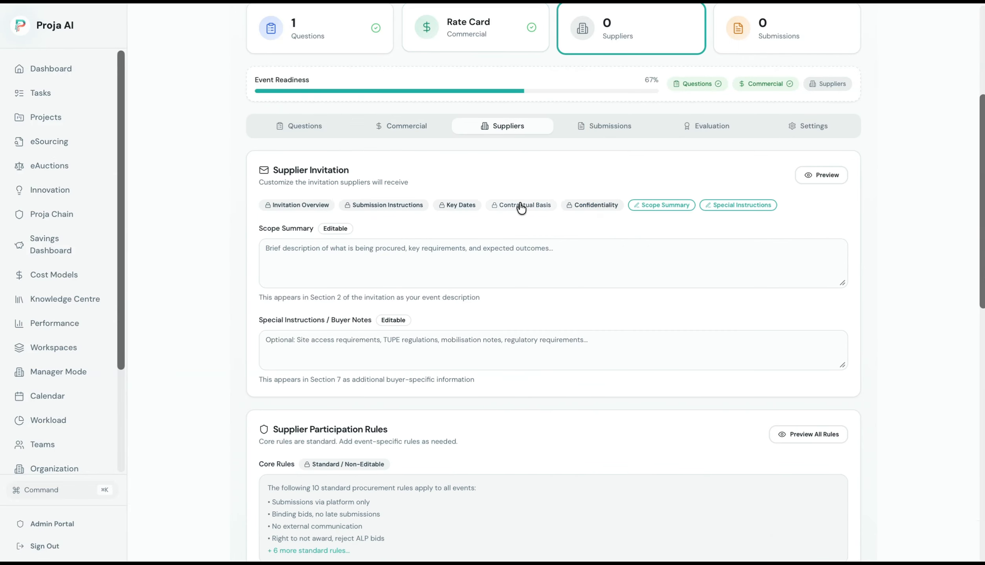
{"action": "left_click", "coordinate": [463, 249]}
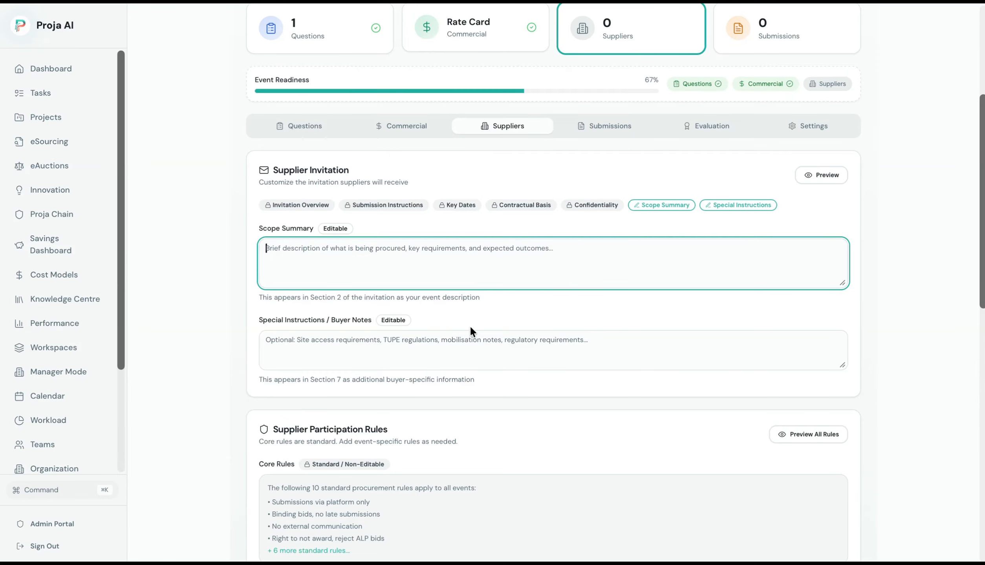
{"action": "left_click", "coordinate": [457, 349]}
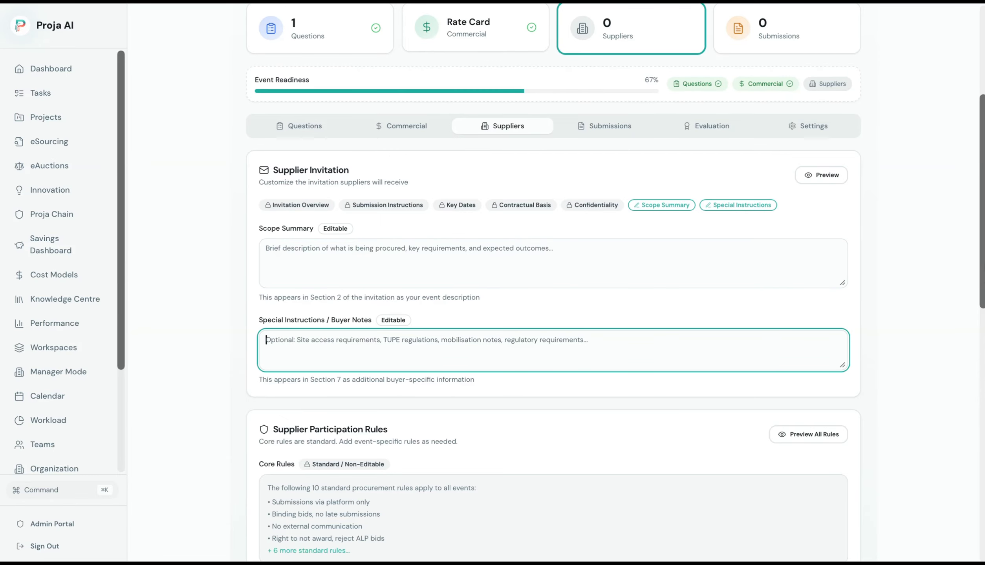
{"action": "scroll", "coordinate": [553, 283], "scroll_direction": "down", "scroll_amount": 3}
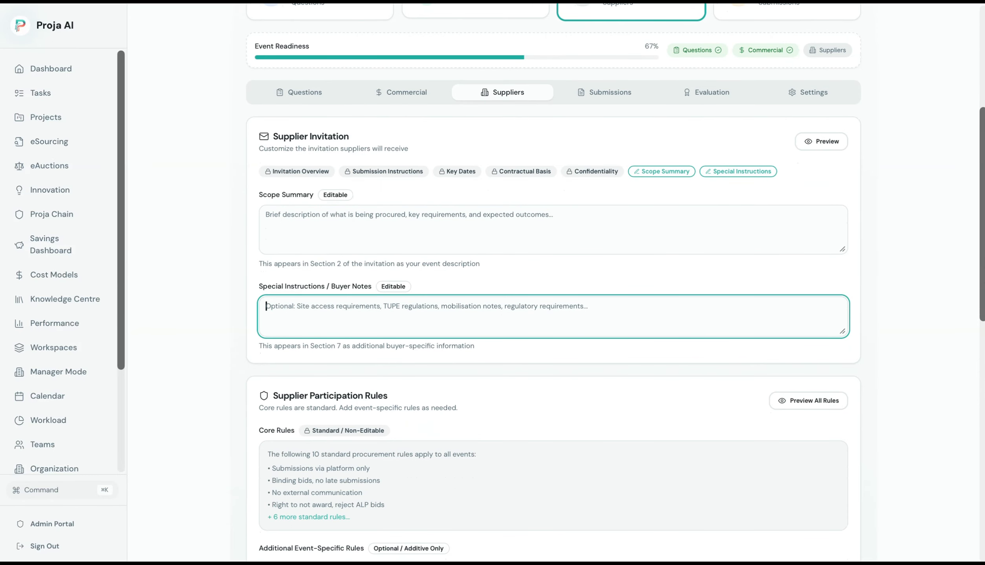
{"action": "scroll", "coordinate": [553, 283], "scroll_direction": "down", "scroll_amount": 2}
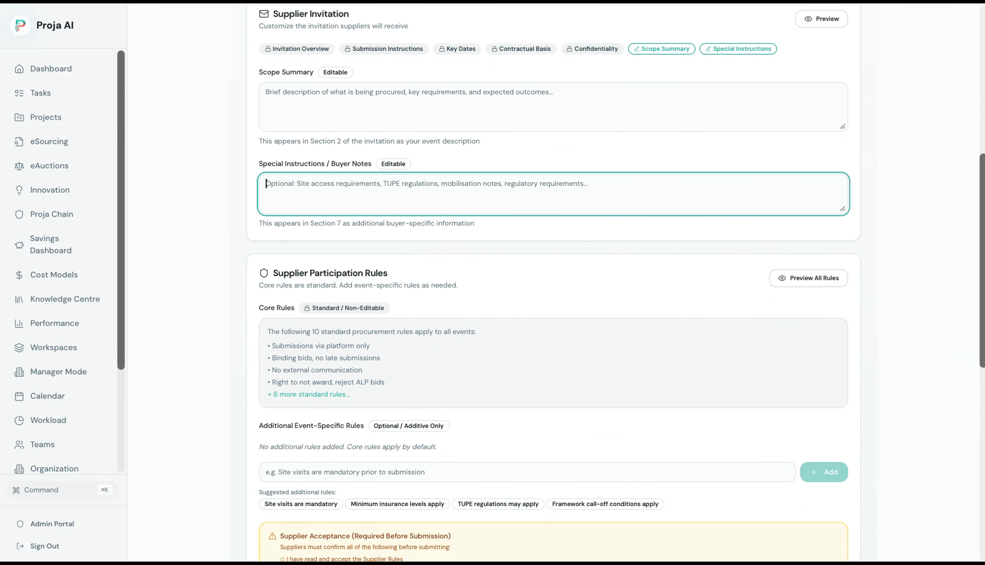
{"action": "scroll", "coordinate": [553, 283], "scroll_direction": "down", "scroll_amount": 1}
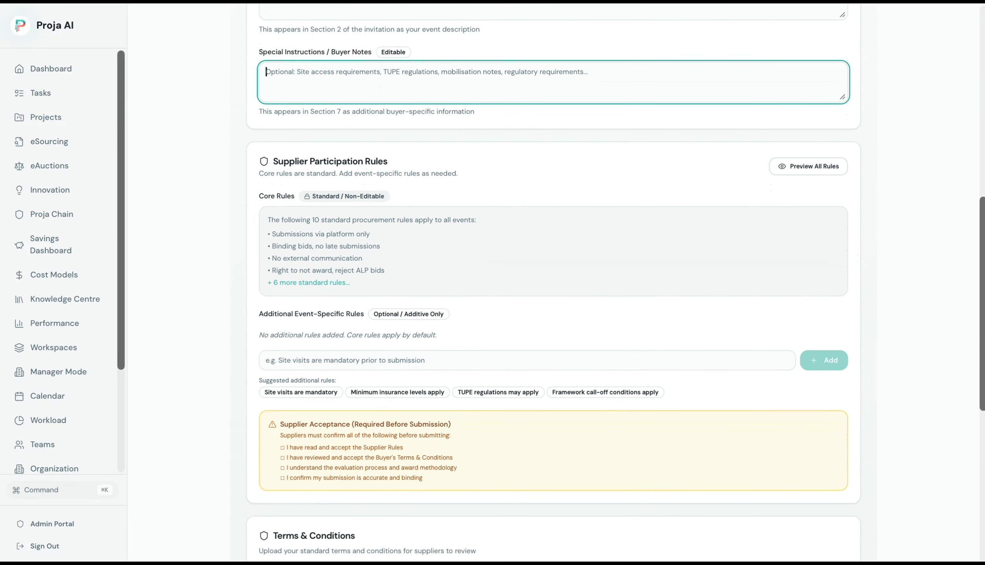
{"action": "scroll", "coordinate": [553, 283], "scroll_direction": "down", "scroll_amount": 1}
{"action": "scroll", "coordinate": [553, 283], "scroll_direction": "down", "scroll_amount": 3}
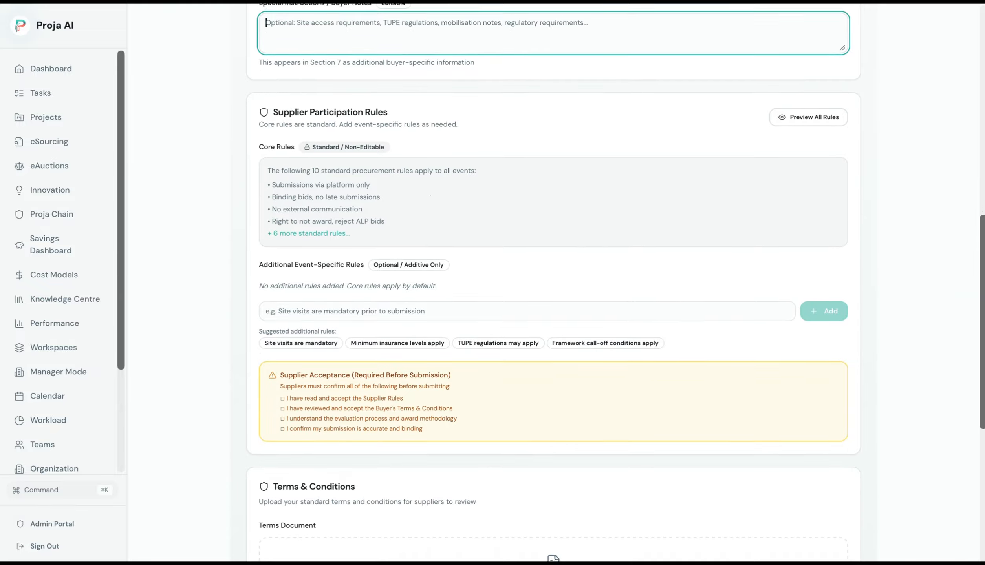
Add 'Each item must be priced' as an event-specific supplier rule.
{"action": "left_click", "coordinate": [608, 243]}
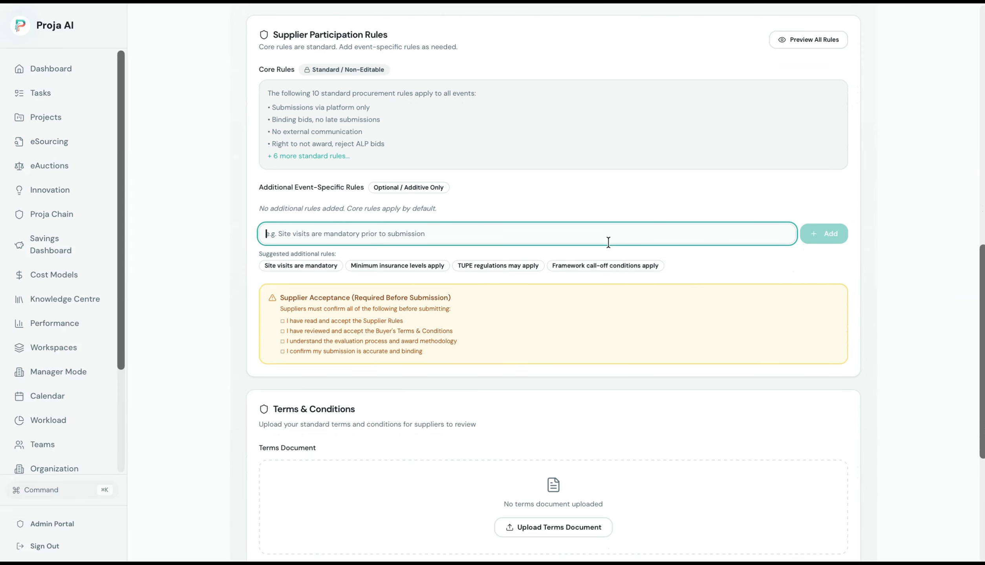
{"action": "type", "text": "Each item m"}
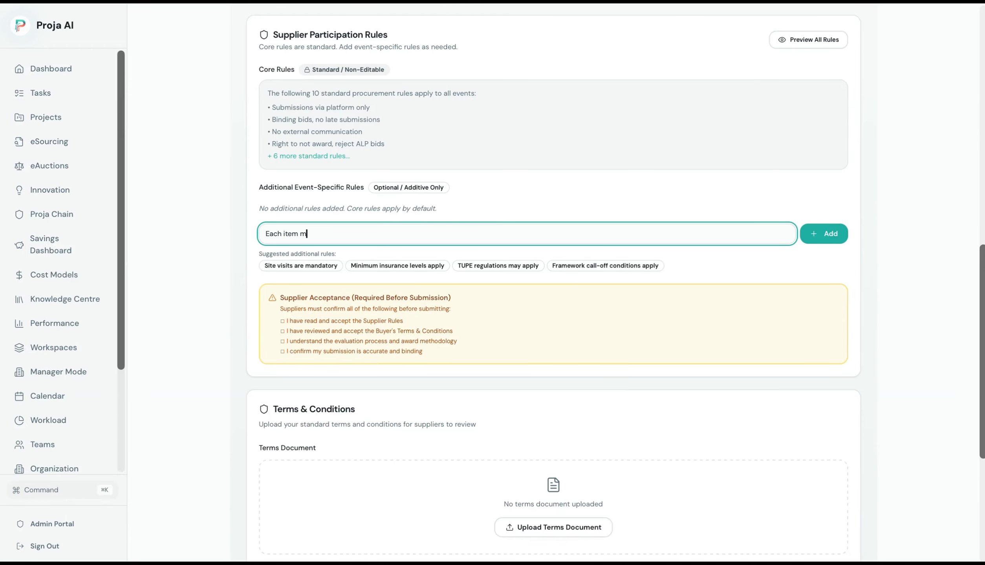
{"action": "type", "text": "ust be priced"}
{"action": "left_click", "coordinate": [838, 232]}
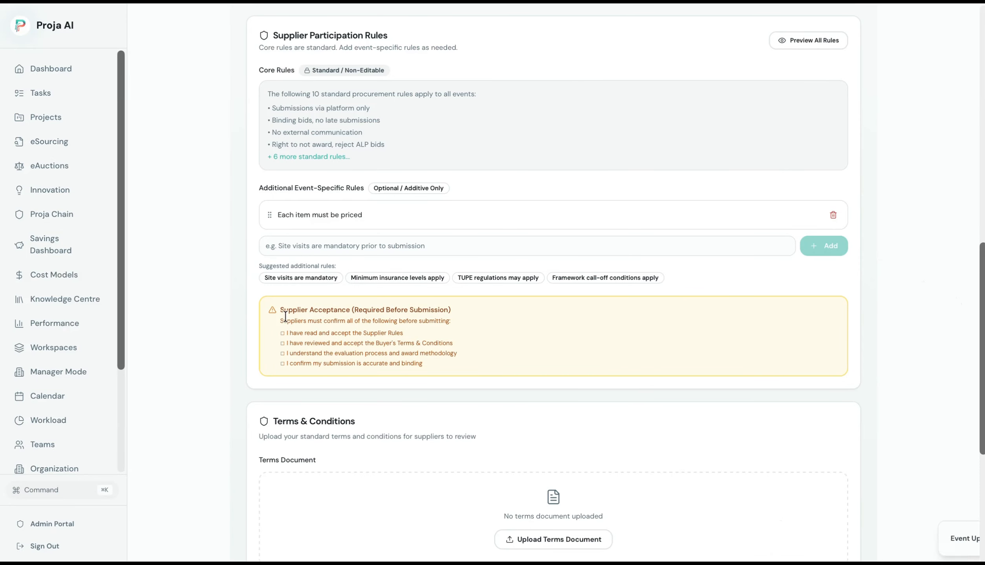
{"action": "left_click_drag", "start_coordinate": [285, 309], "coordinate": [483, 368]}
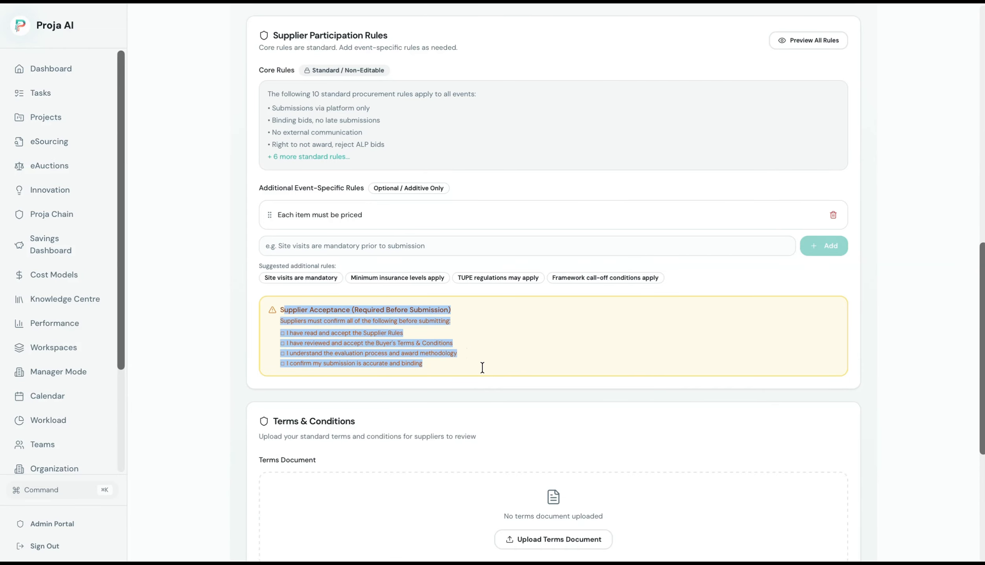
{"action": "left_click_drag", "start_coordinate": [982, 284], "coordinate": [982, 392]}
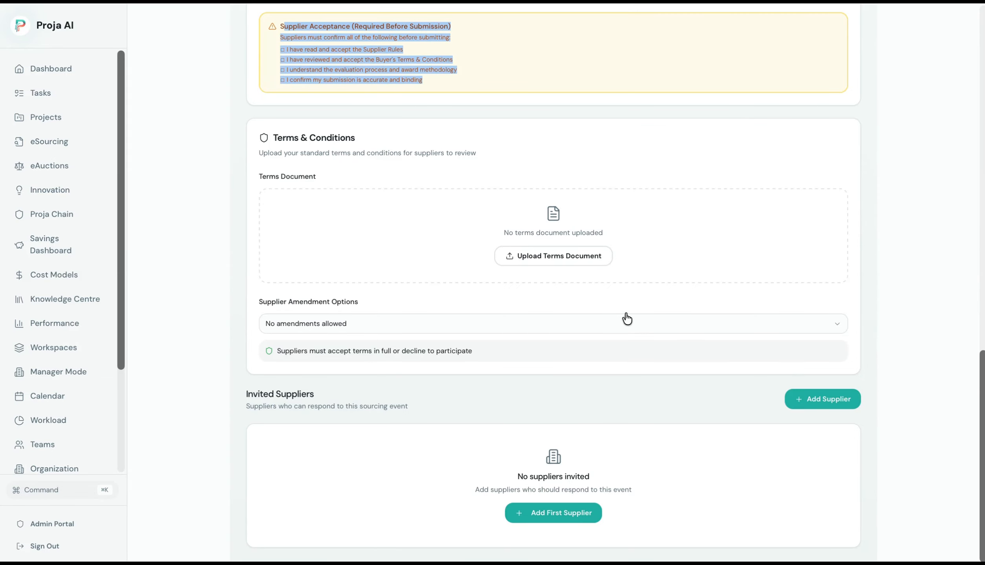
Issue the Cleaning Supplies RFQ to suppliers and confirm making the event live.
{"action": "left_click", "coordinate": [528, 334]}
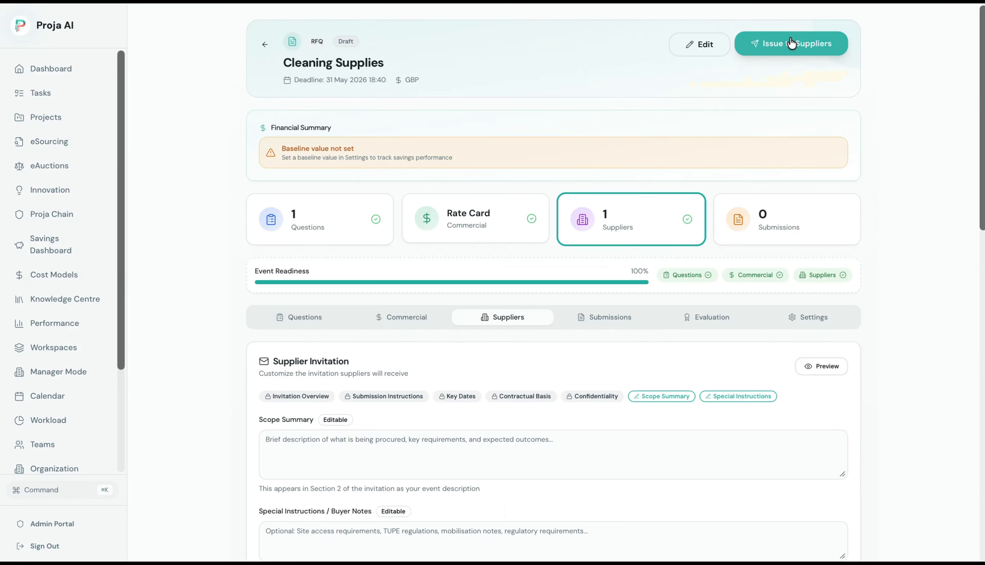
{"action": "left_click", "coordinate": [791, 43]}
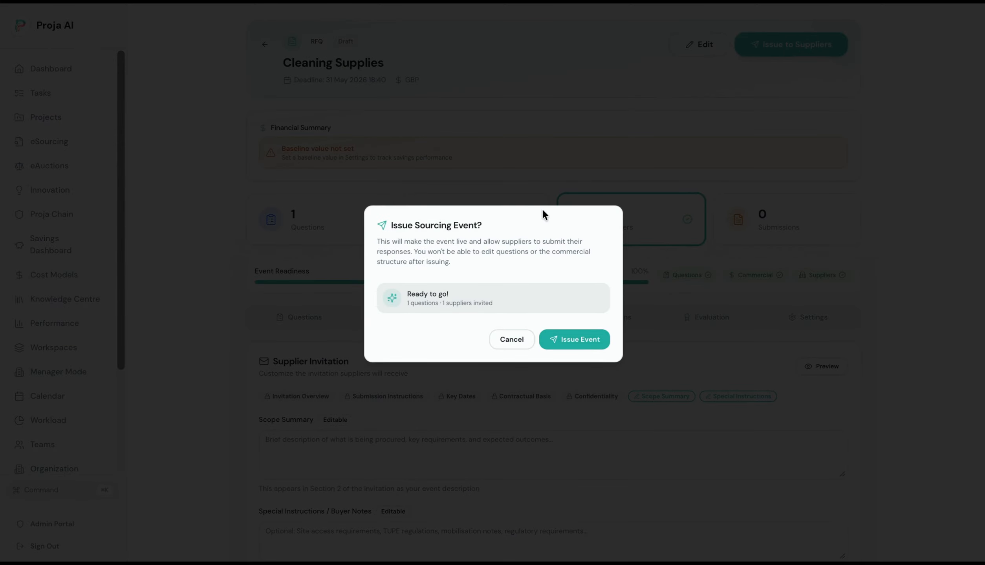
{"action": "left_click", "coordinate": [570, 340]}
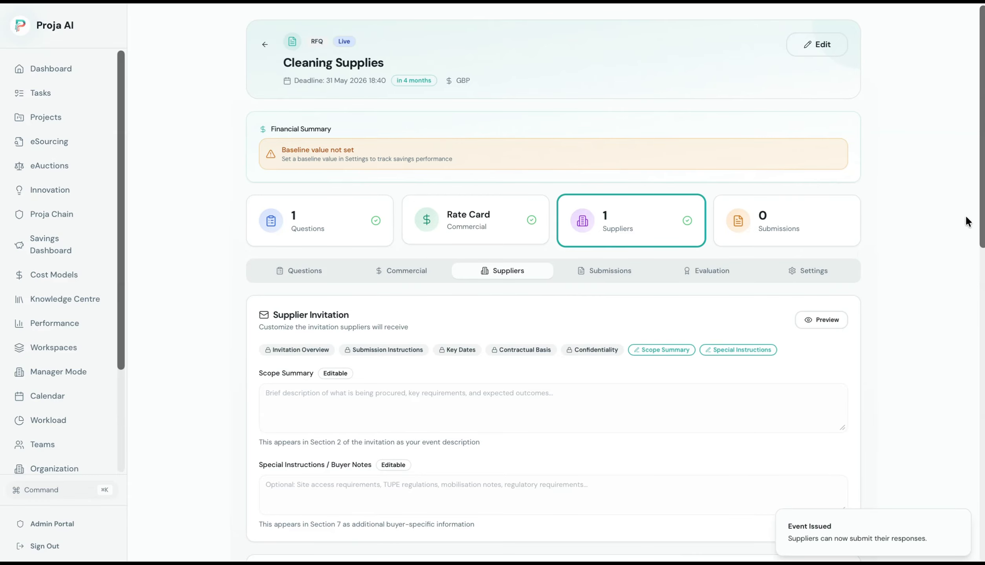
{"action": "scroll", "coordinate": [403, 208], "scroll_direction": "down", "scroll_amount": 3}
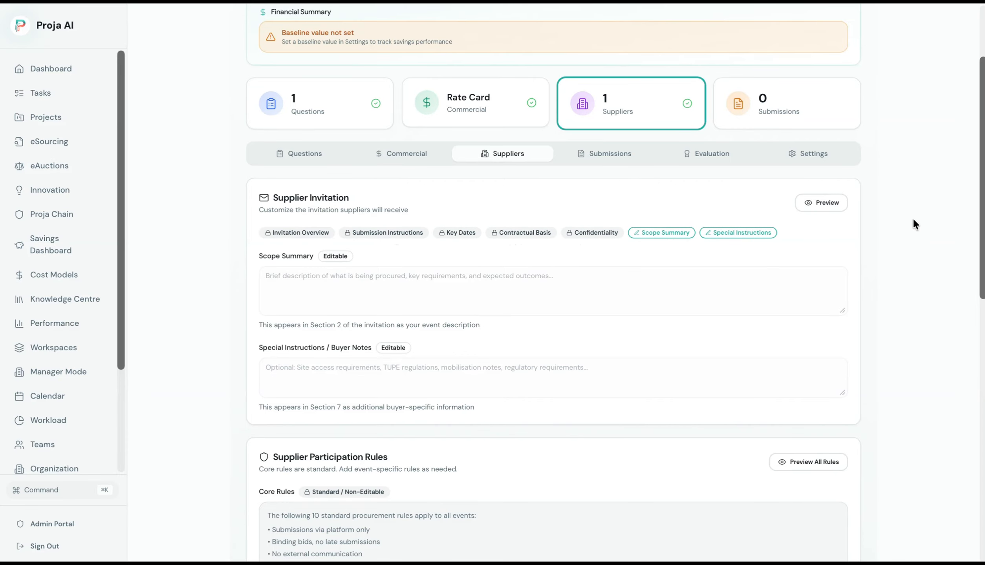
{"action": "left_click_drag", "start_coordinate": [984, 213], "coordinate": [984, 253]}
Review and close the invitation and full rules previews, then open the Add First Supplier form.
{"action": "left_click", "coordinate": [828, 110]}
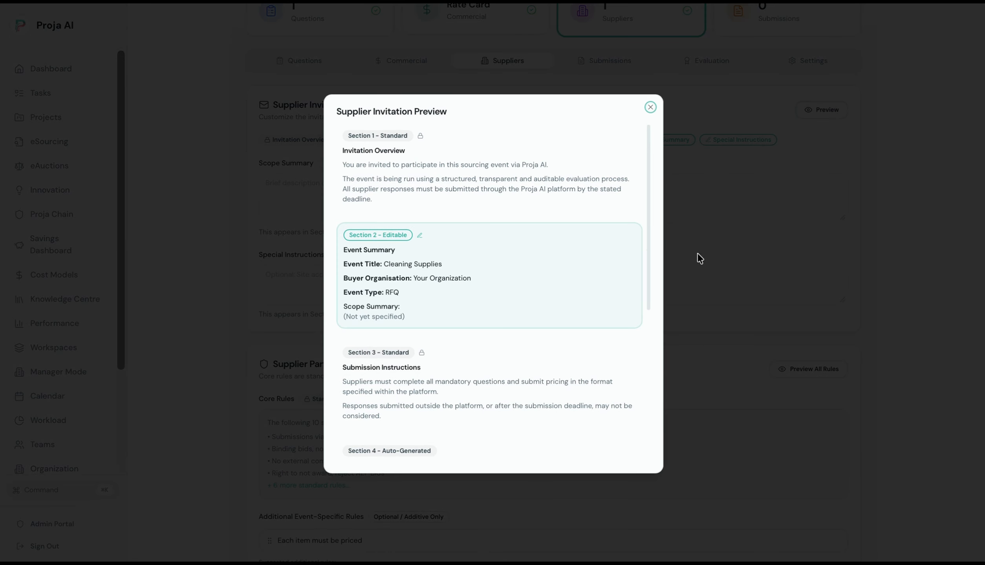
{"action": "left_click_drag", "start_coordinate": [648, 219], "coordinate": [660, 398]}
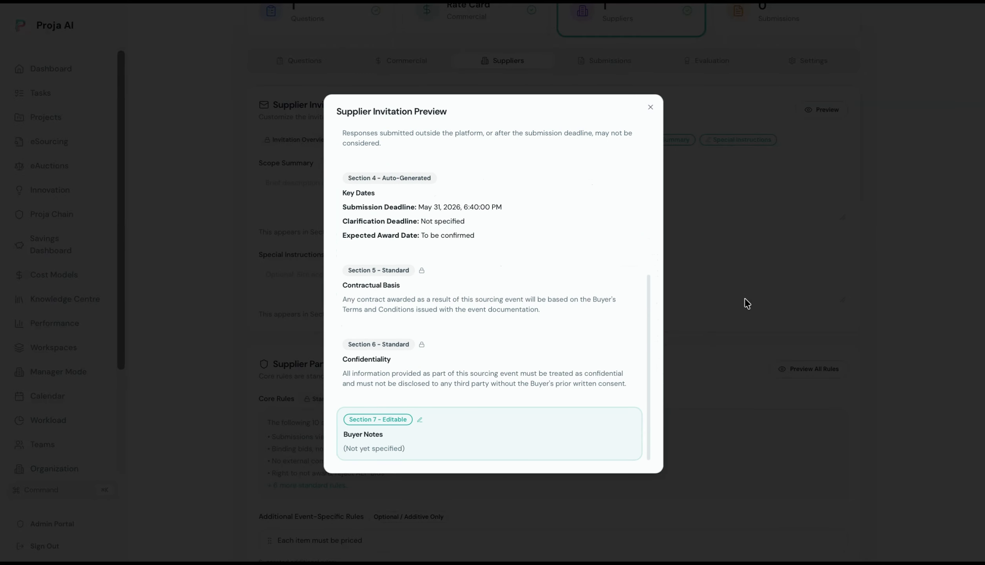
{"action": "left_click", "coordinate": [758, 287]}
{"action": "left_click", "coordinate": [807, 375]}
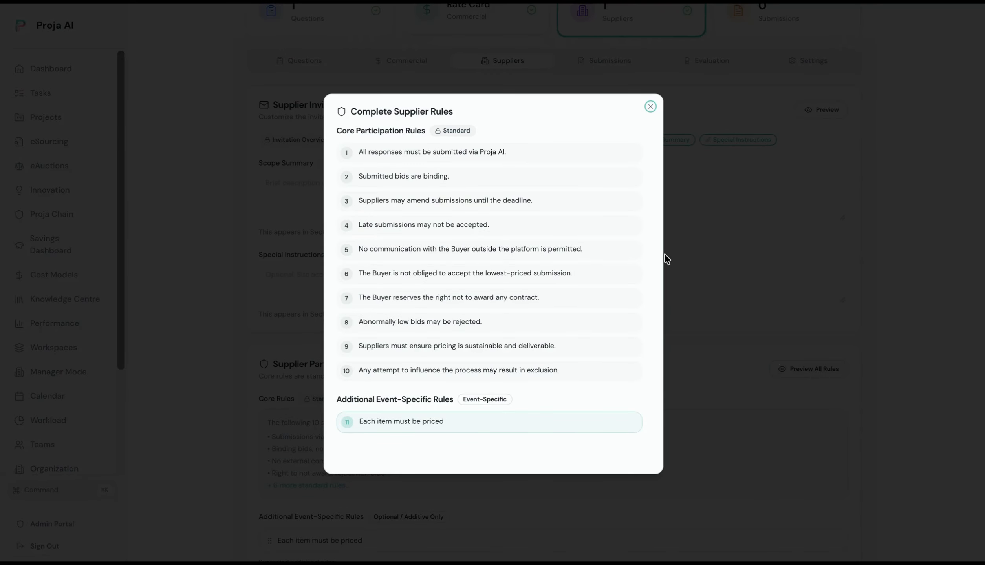
{"action": "left_click", "coordinate": [754, 226]}
{"action": "scroll", "coordinate": [984, 180], "scroll_direction": "down", "scroll_amount": 12}
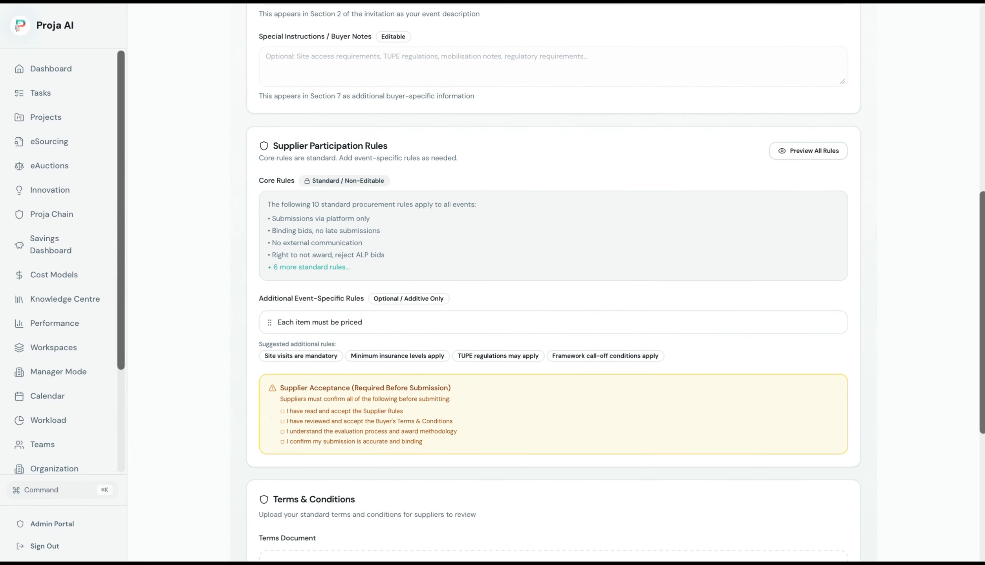
{"action": "left_click", "coordinate": [575, 524]}
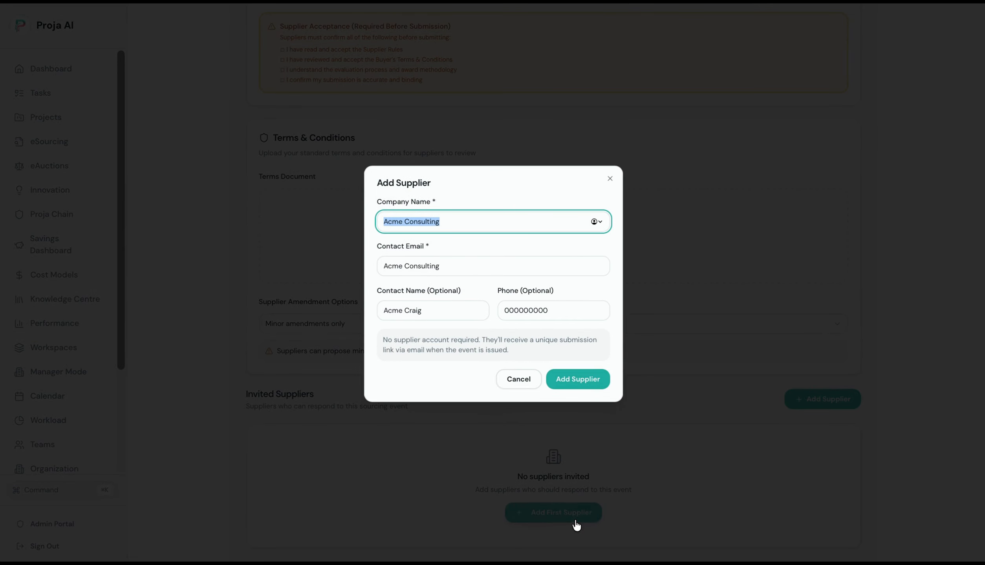
Replace the contact e-mail with the supplier's address and add Acme Consulting as invited.
{"action": "left_click", "coordinate": [428, 266]}
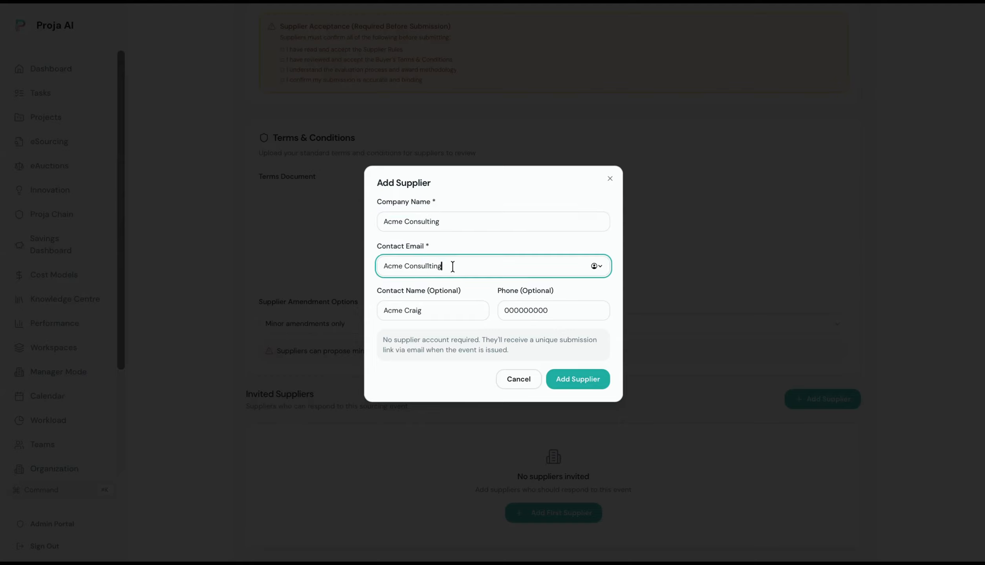
{"action": "left_click_drag", "start_coordinate": [451, 265], "coordinate": [341, 272]}
{"action": "left_click", "coordinate": [577, 373]}
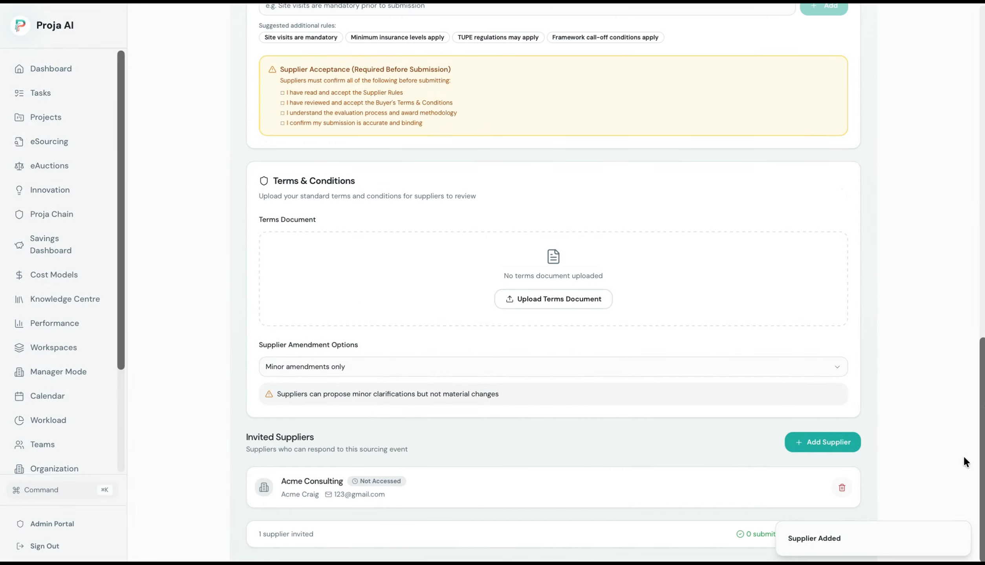
Recheck the full supplier rules preview, then issue the Cleaning Supplies RFQ to suppliers.
{"action": "left_click_drag", "start_coordinate": [981, 462], "coordinate": [983, 272]}
{"action": "left_click", "coordinate": [816, 270]}
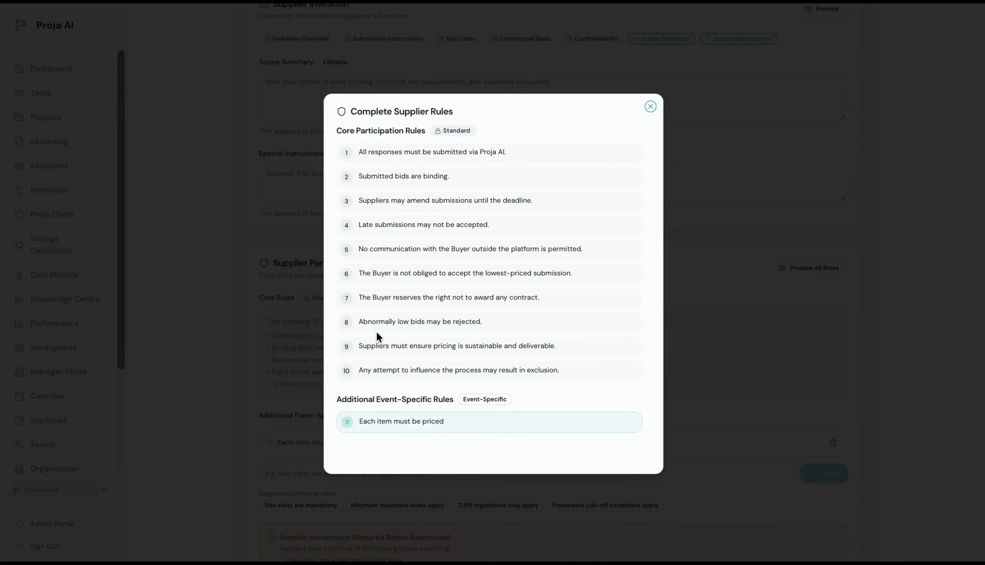
{"action": "left_click", "coordinate": [734, 160]}
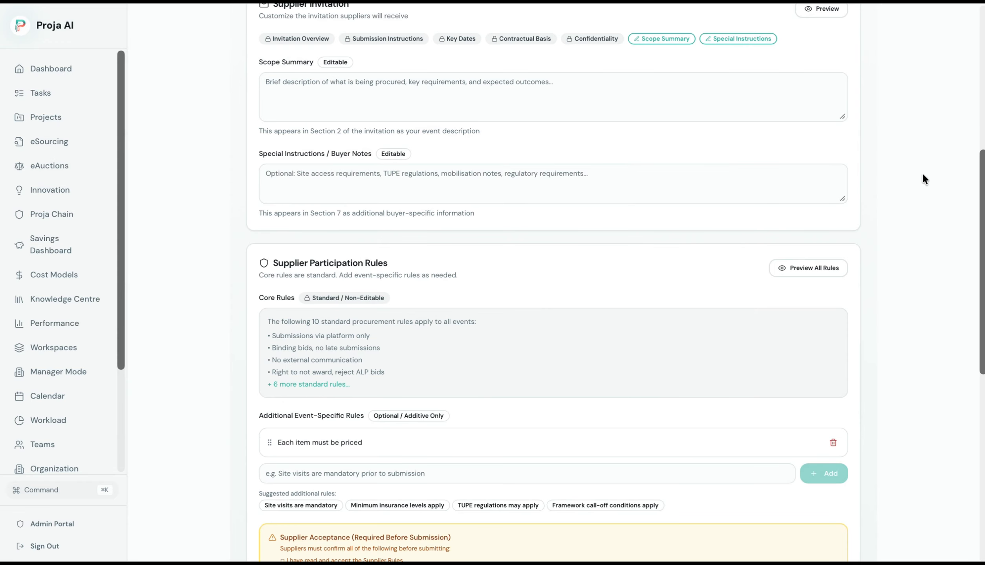
{"action": "left_click_drag", "start_coordinate": [981, 238], "coordinate": [983, 132]}
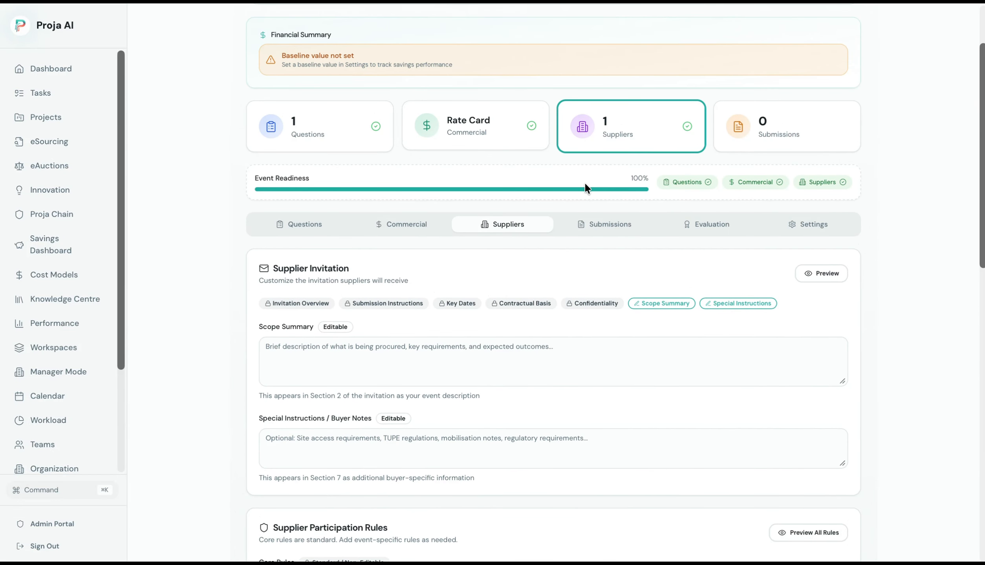
{"action": "scroll", "coordinate": [393, 186], "scroll_direction": "up", "scroll_amount": 3}
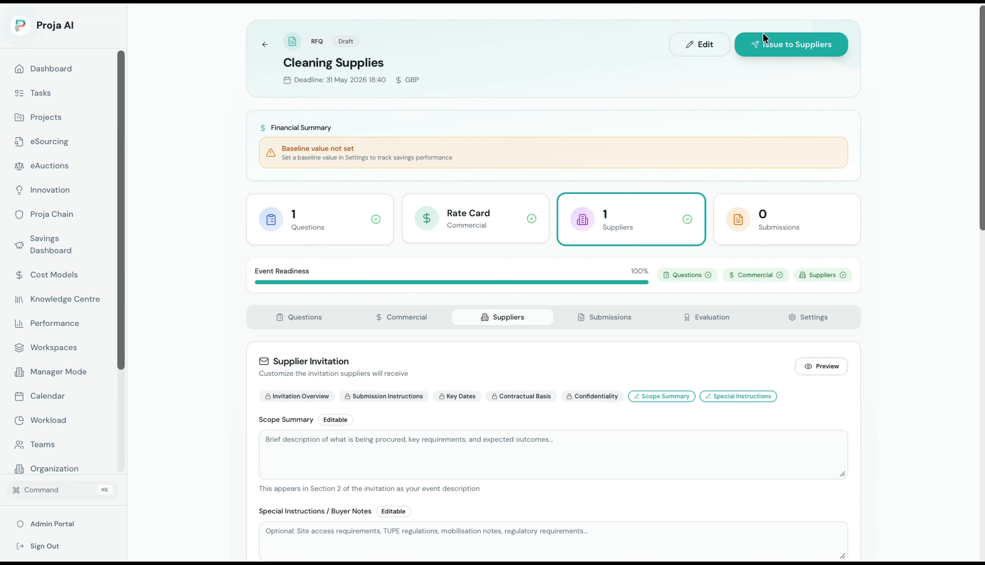
{"action": "left_click", "coordinate": [770, 50]}
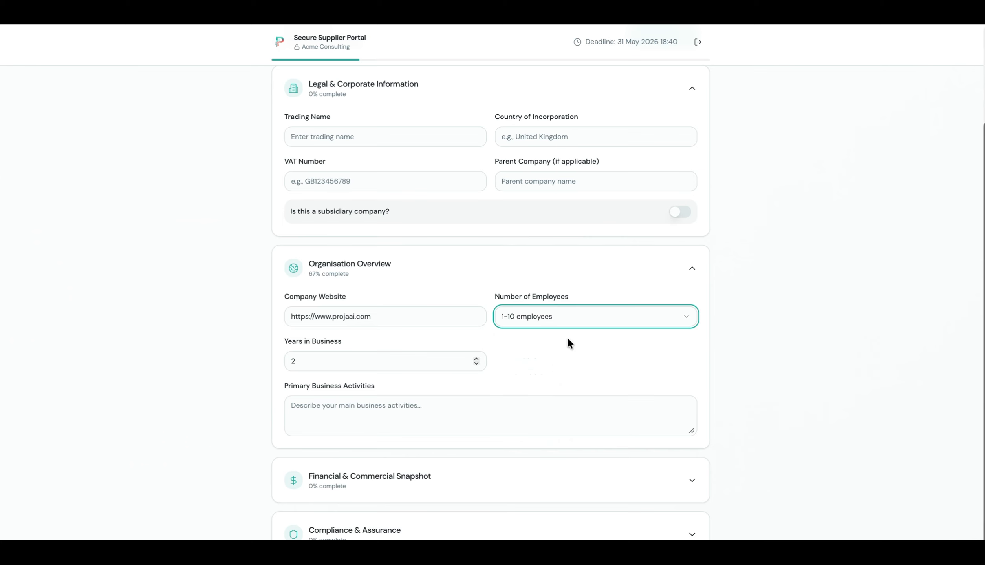
Enter 'Cleaning Suppliers' as primary business activities, choose £5–10 million turnover, and mark currently profitable.
{"action": "left_click", "coordinate": [536, 400]}
{"action": "type", "text": "Cle"}
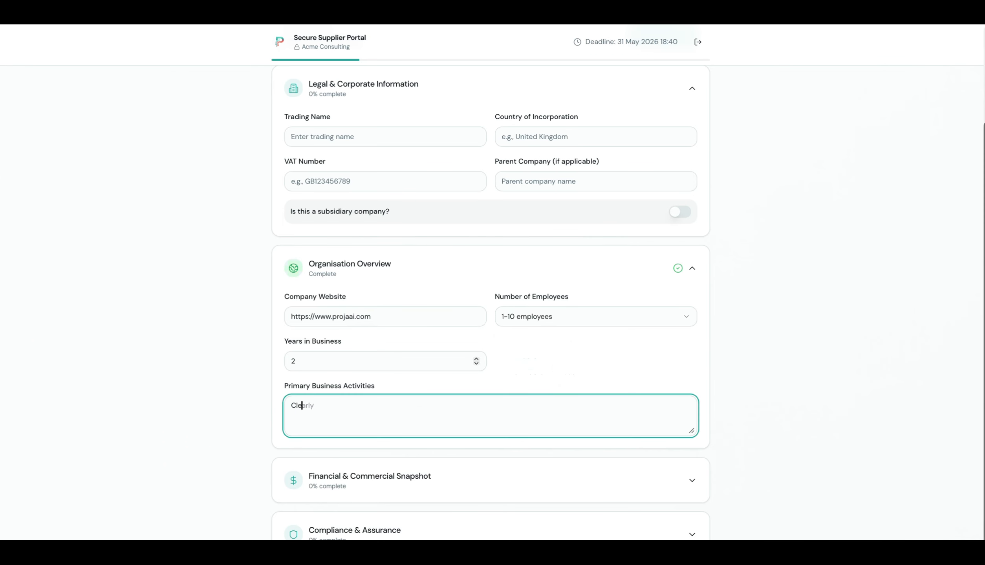
{"action": "type", "text": "aning Suppliers"}
{"action": "left_click", "coordinate": [586, 483]}
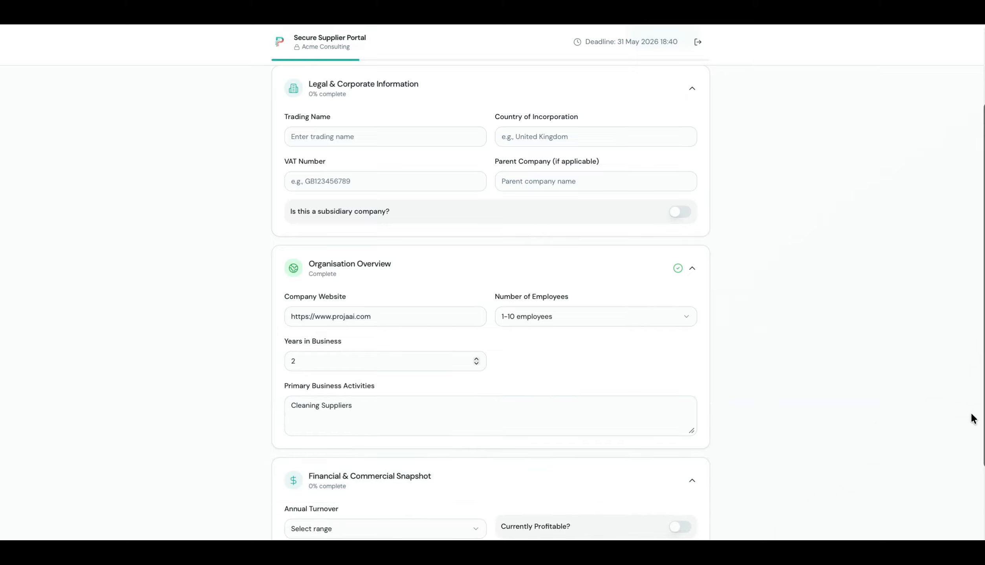
{"action": "left_click_drag", "start_coordinate": [984, 411], "coordinate": [910, 536]}
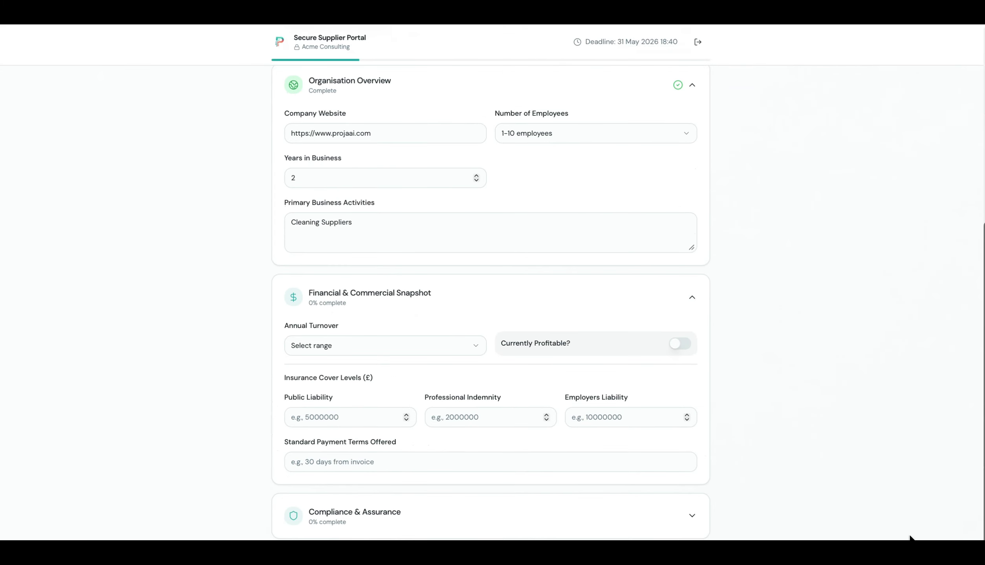
{"action": "left_click", "coordinate": [406, 348]}
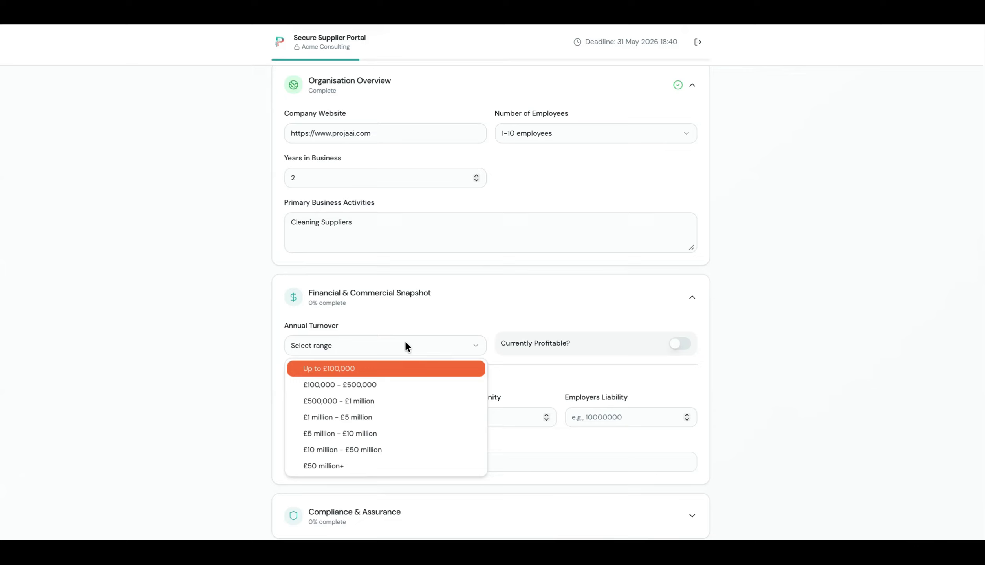
{"action": "left_click", "coordinate": [393, 433]}
{"action": "left_click", "coordinate": [686, 346]}
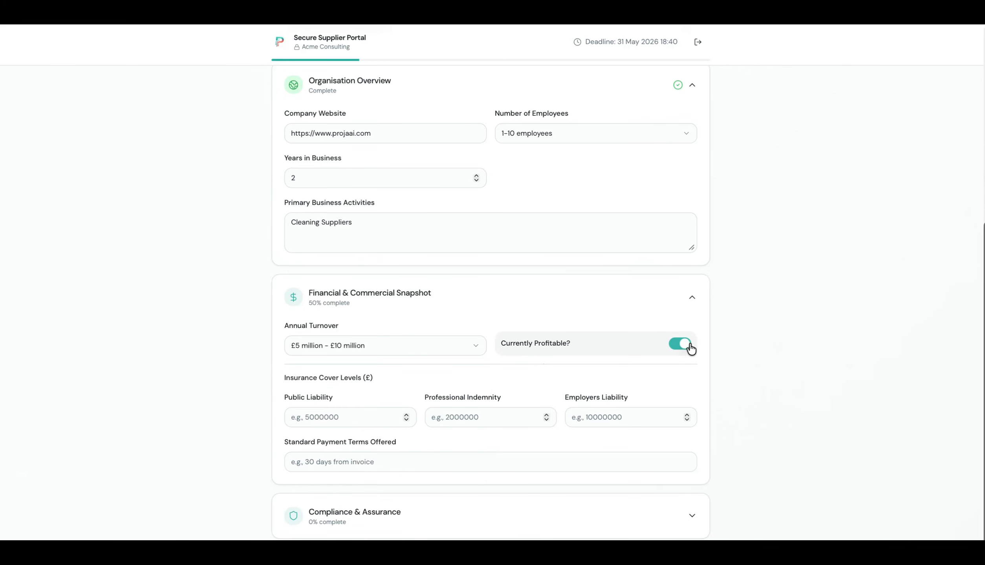
Set public liability, professional indemnity and employers liability covers to 10000, and payment terms to '30 days'.
{"action": "left_click", "coordinate": [376, 416]}
{"action": "type", "text": "10"}
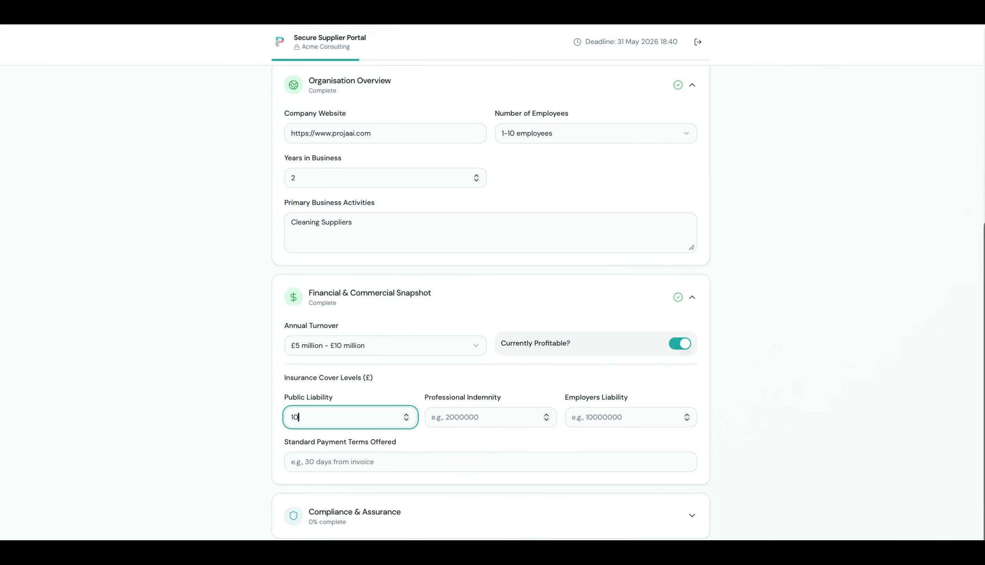
{"action": "type", "text": "000"}
{"action": "key", "text": "Tab"}
{"action": "type", "text": "1"}
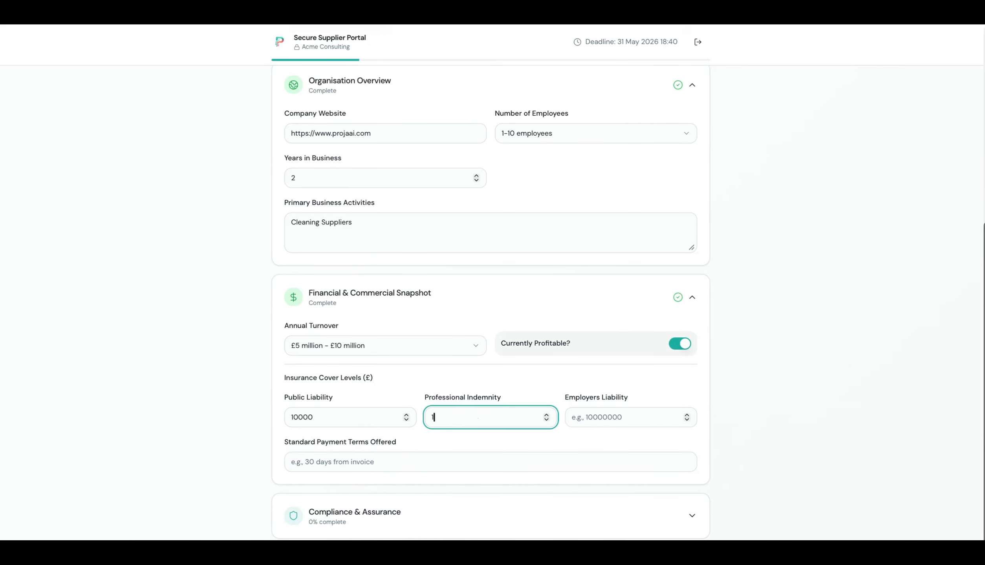
{"action": "type", "text": "0000"}
{"action": "key", "text": "Tab"}
{"action": "type", "text": "10"}
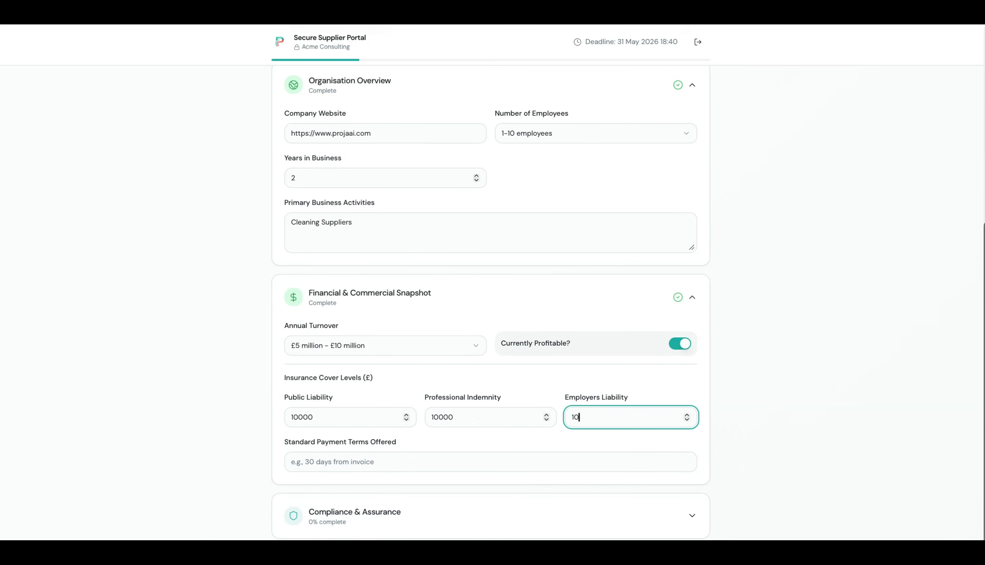
{"action": "type", "text": "000"}
{"action": "left_click", "coordinate": [336, 465]}
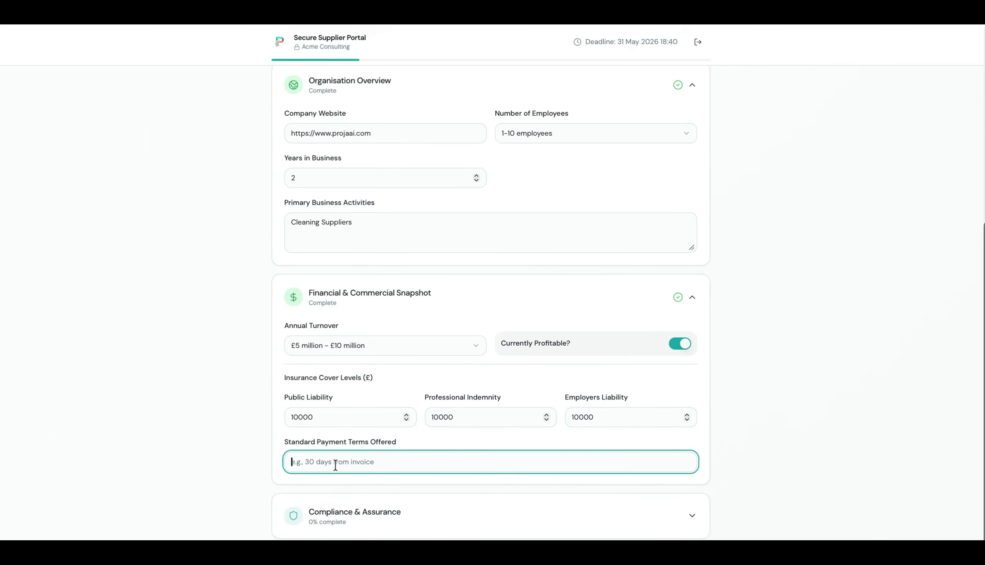
{"action": "type", "text": "30 days"}
Confirm health and safety, ESG, GDPR and modern slavery compliance policies.
{"action": "left_click", "coordinate": [690, 515]}
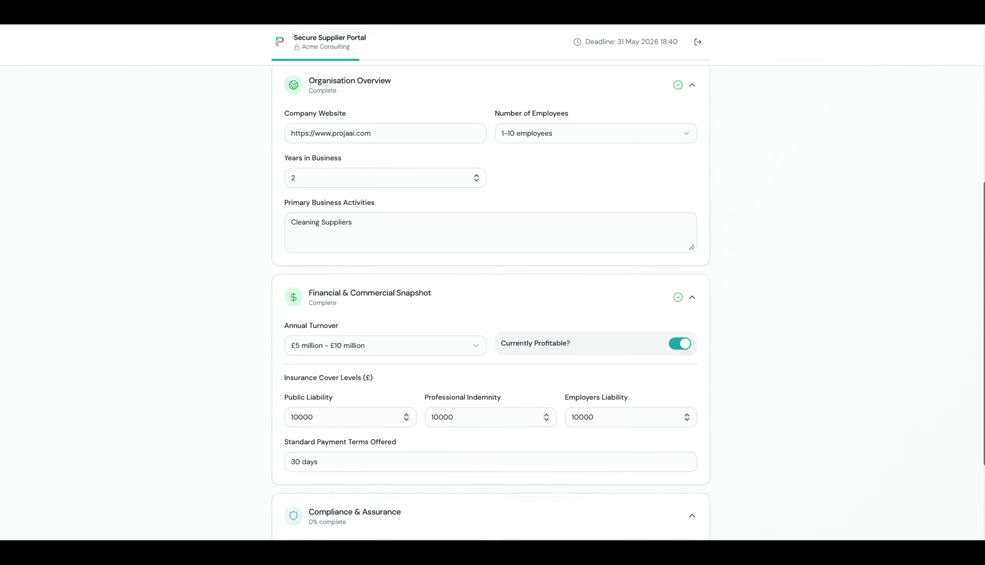
{"action": "scroll", "coordinate": [490, 303], "scroll_direction": "down", "scroll_amount": 5}
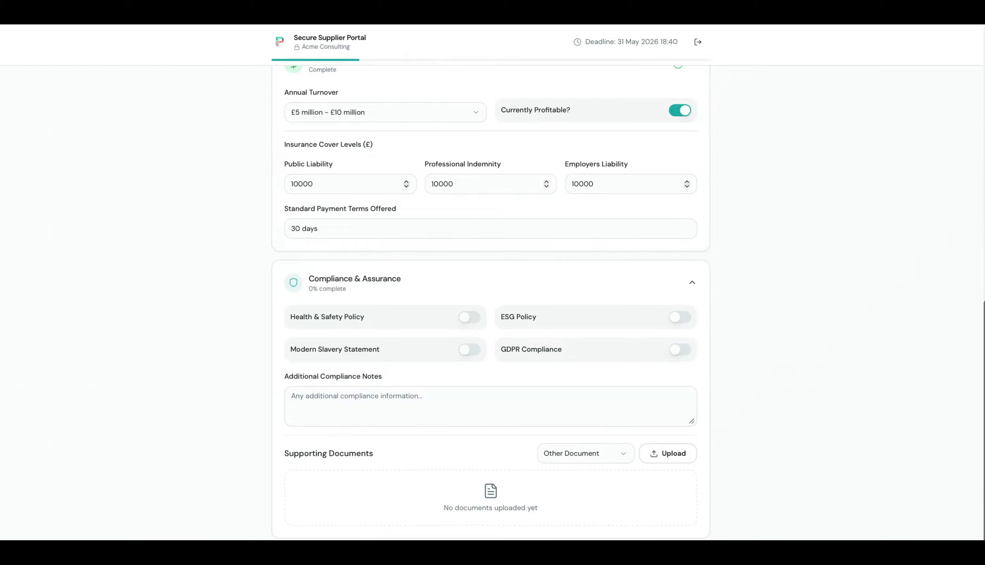
{"action": "key", "text": "super+minus"}
{"action": "key", "text": "super+minus"}
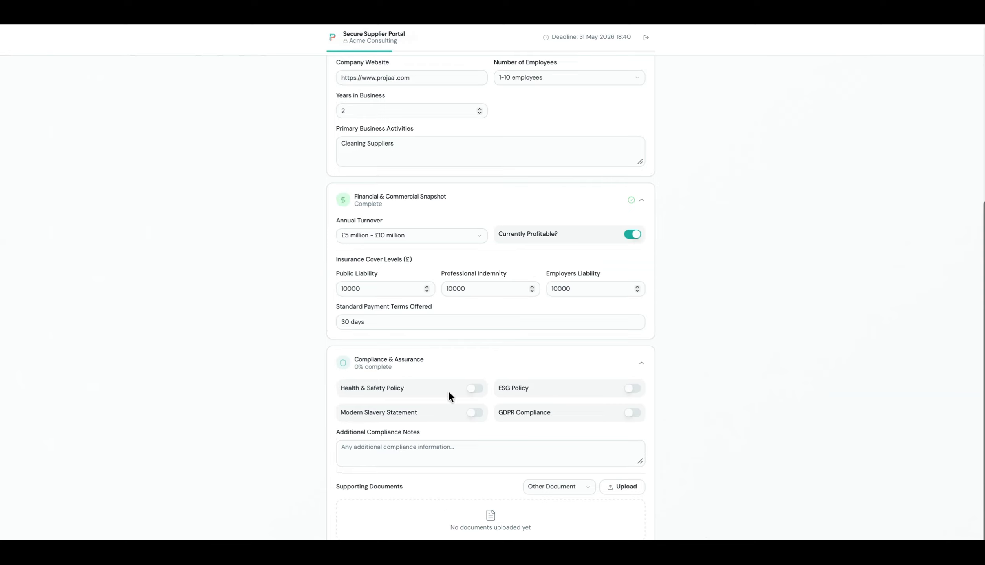
{"action": "left_click", "coordinate": [475, 388]}
{"action": "left_click", "coordinate": [635, 390]}
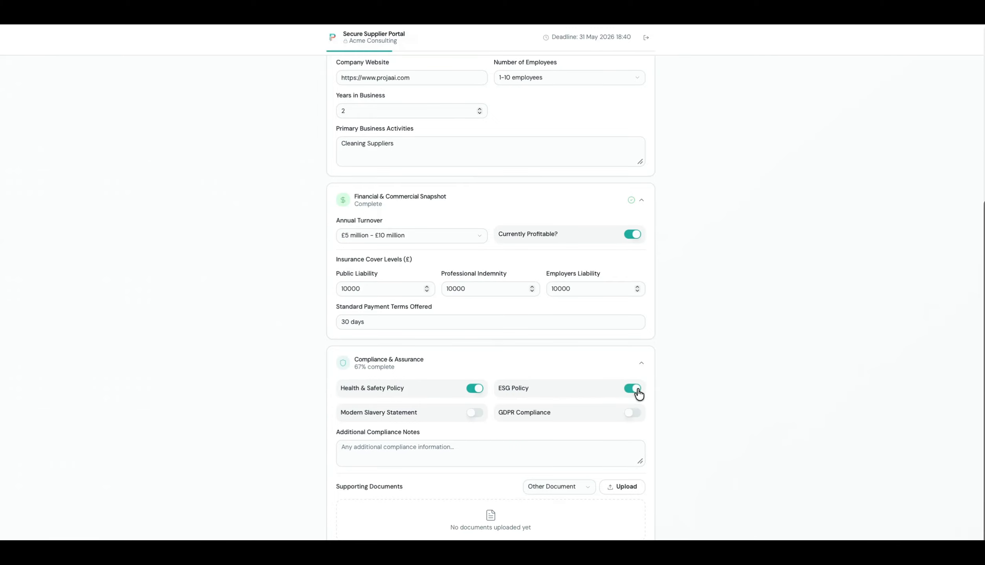
{"action": "left_click", "coordinate": [633, 414]}
{"action": "left_click", "coordinate": [475, 413]}
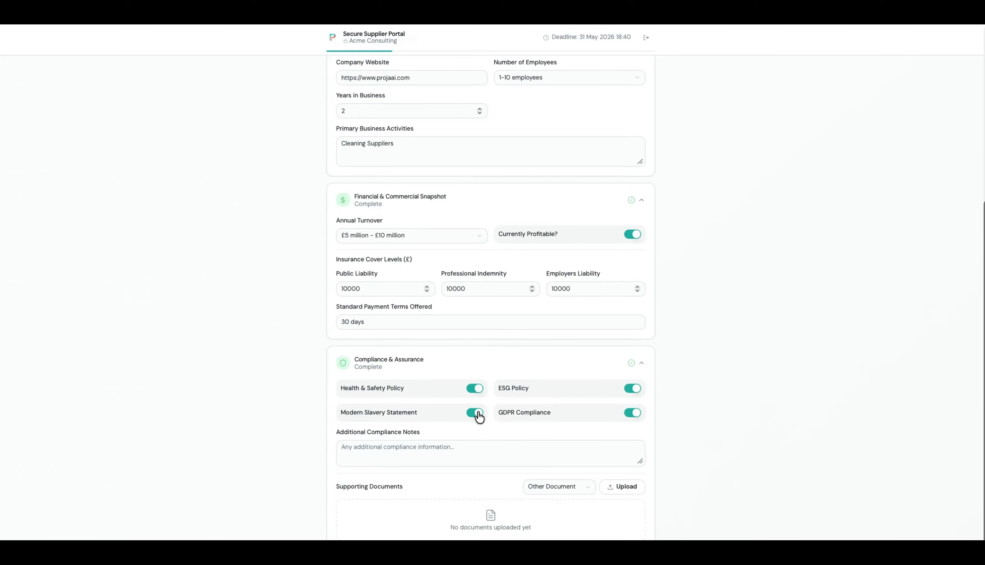
{"action": "left_click", "coordinate": [470, 448]}
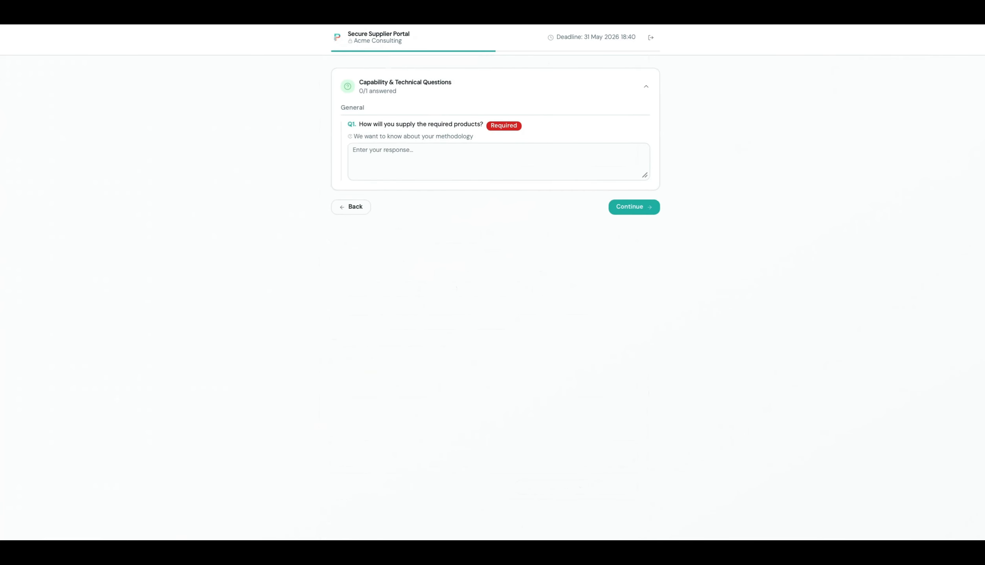
Answer the product-supply question with 'Via courier'.
{"action": "left_click", "coordinate": [449, 146]}
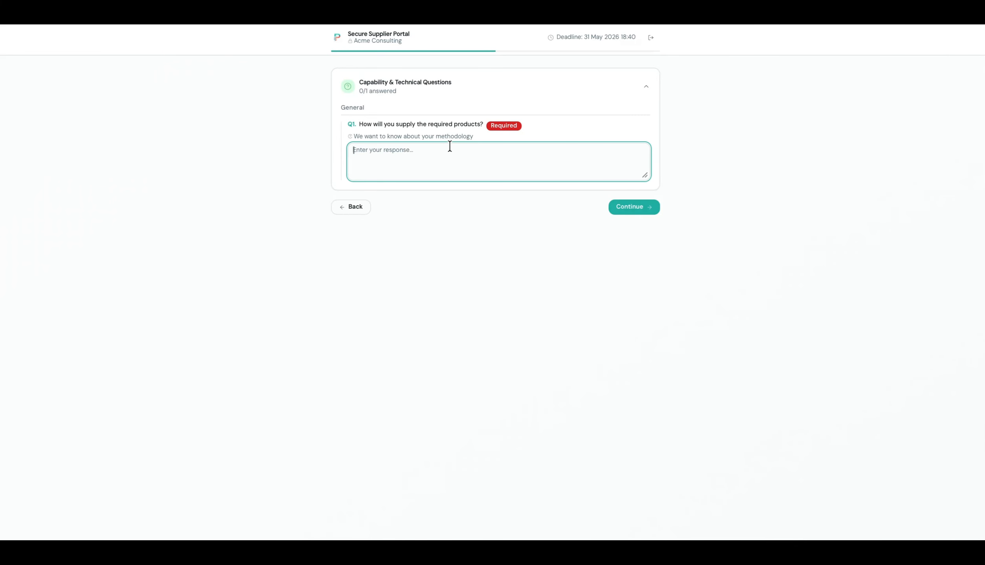
{"action": "type", "text": "We"}
{"action": "key", "text": "BackSpace"}
{"action": "key", "text": "BackSpace"}
{"action": "type", "text": "Vuia"}
{"action": "key", "text": "BackSpace"}
{"action": "key", "text": "BackSpace"}
{"action": "key", "text": "BackSpace"}
{"action": "type", "text": "ia courier"}
Price Mops at GBP 10 and move on to the review step.
{"action": "left_click", "coordinate": [639, 207]}
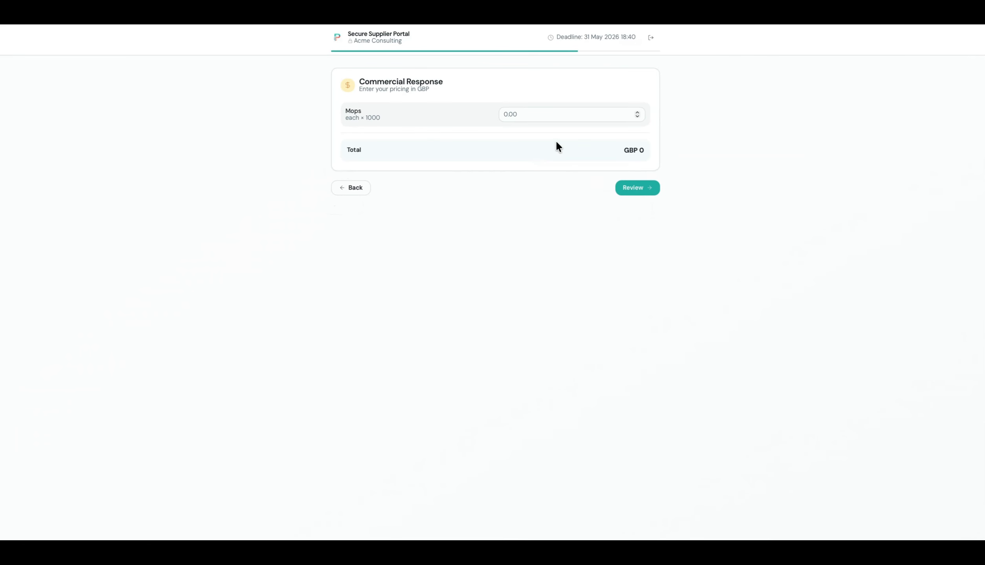
{"action": "left_click", "coordinate": [560, 115]}
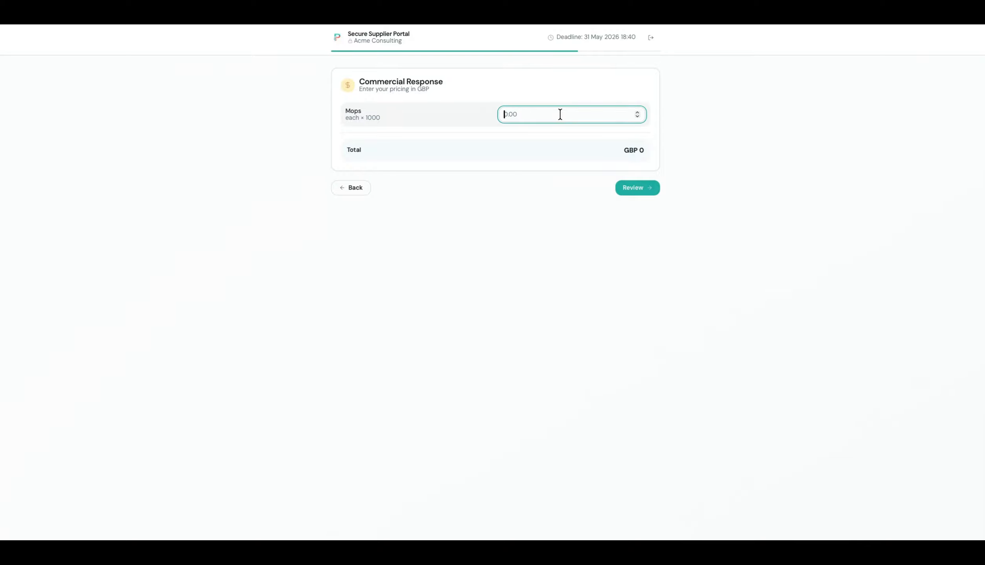
{"action": "type", "text": "10"}
{"action": "left_click", "coordinate": [634, 188]}
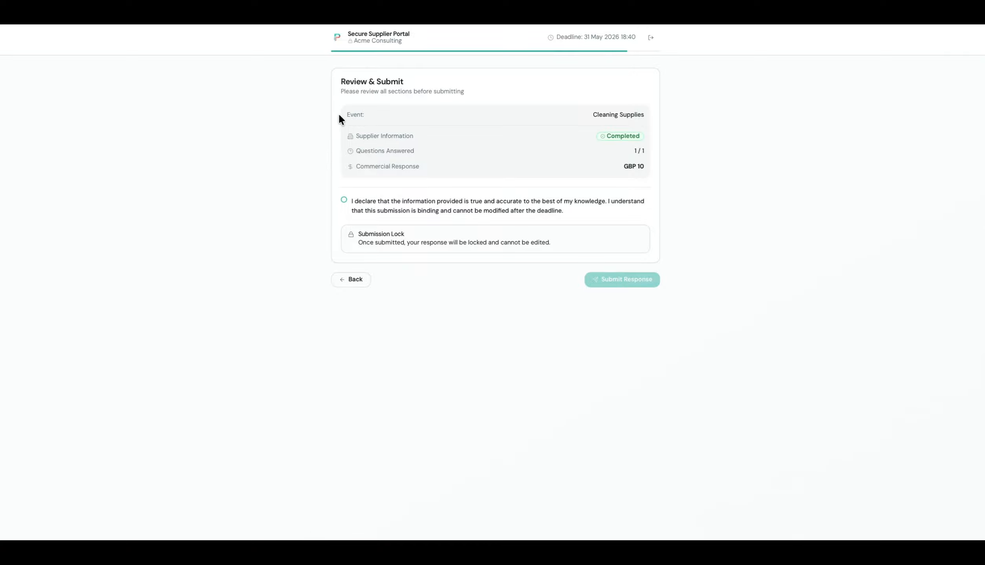
Accept the binding declaration, submit the response, create the supplier password and decline browser password saving.
{"action": "left_click", "coordinate": [344, 201]}
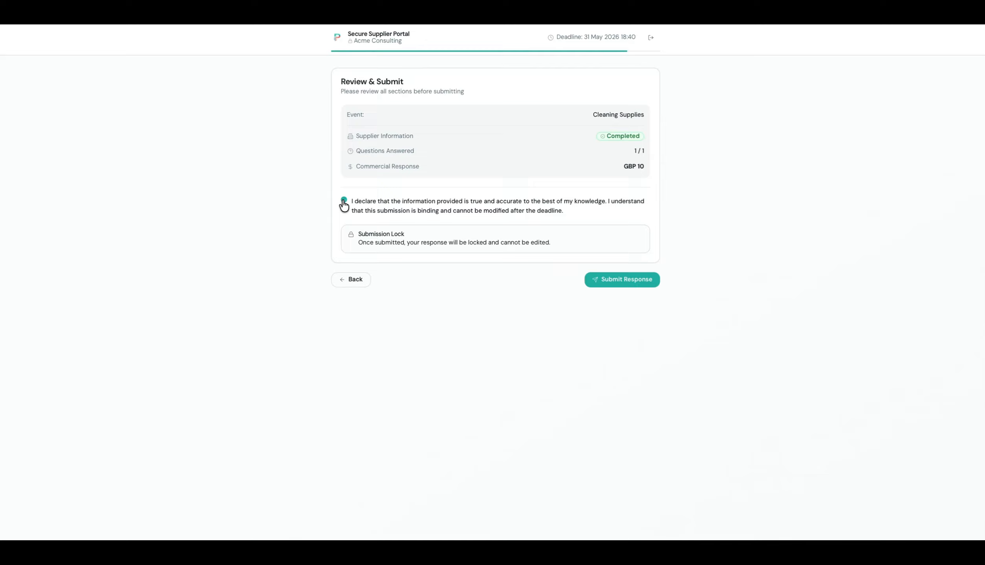
{"action": "left_click", "coordinate": [630, 281]}
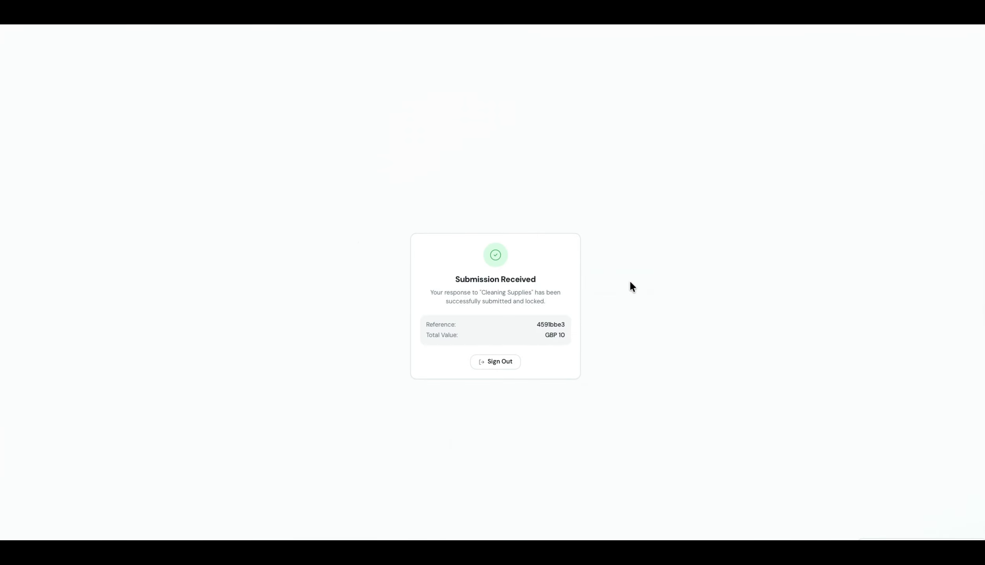
{"action": "left_click", "coordinate": [502, 370]}
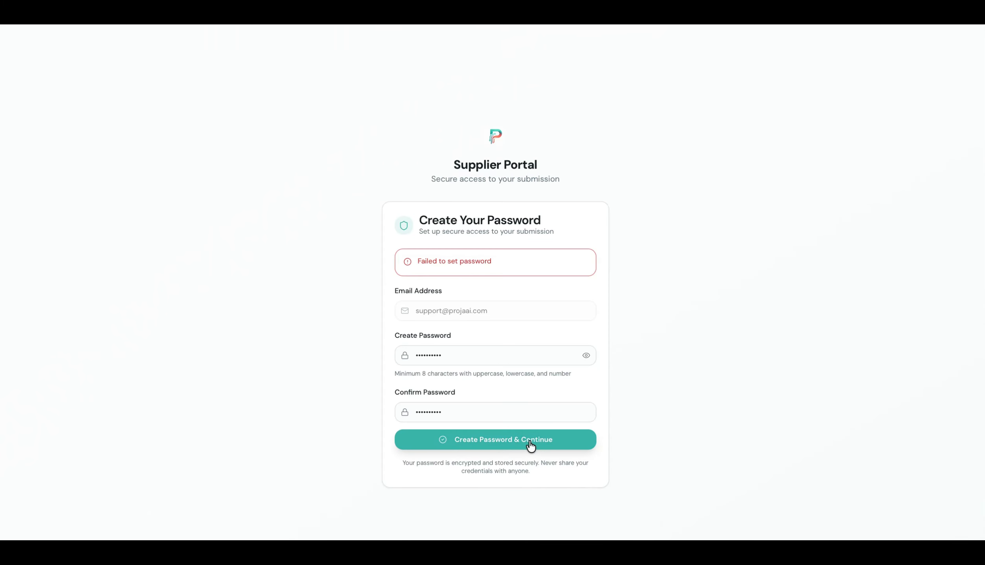
{"action": "left_click", "coordinate": [529, 442]}
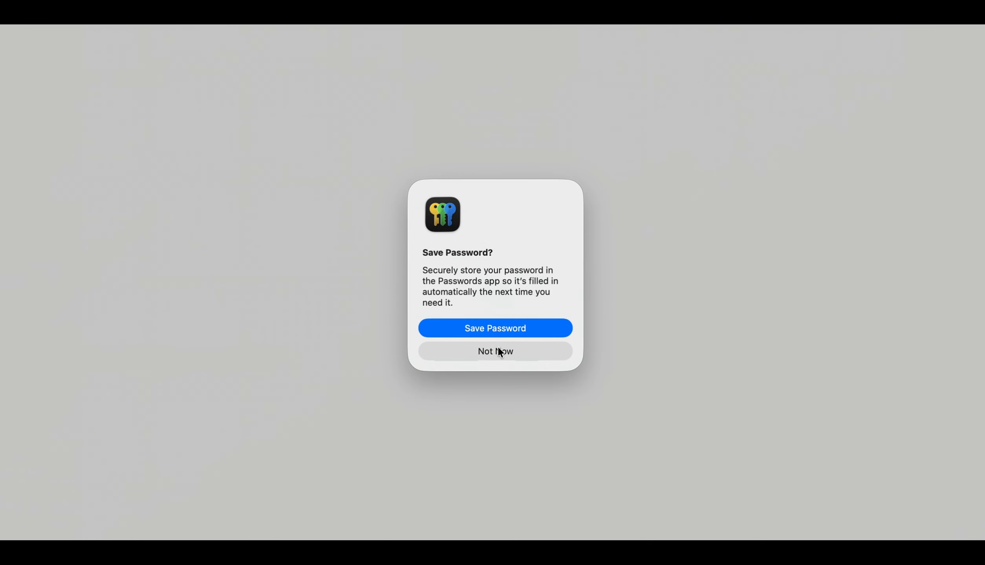
{"action": "left_click", "coordinate": [499, 351]}
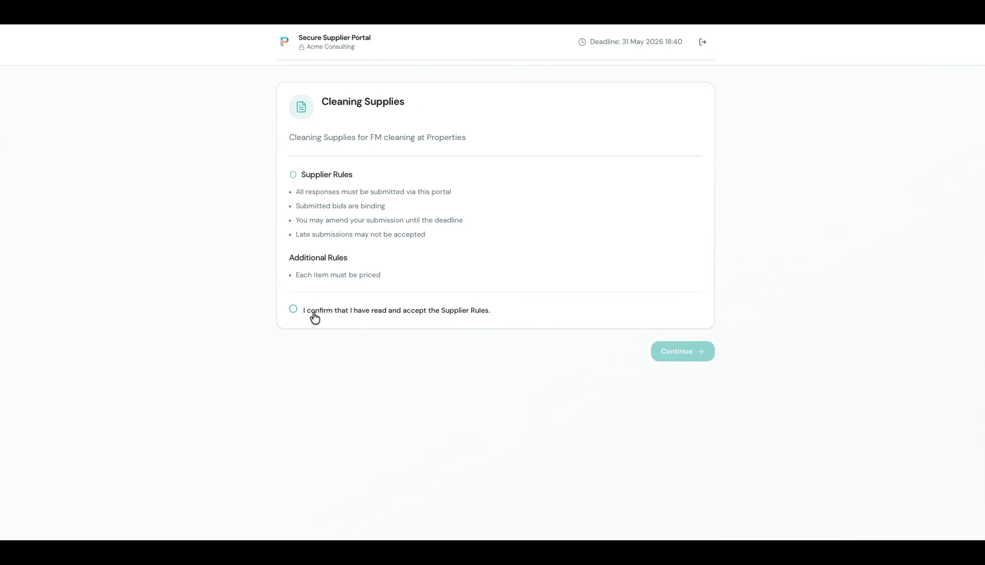
Accept the Cleaning Supplies supplier rules and expand Organisation Overview on the RFI form.
{"action": "left_click", "coordinate": [293, 309]}
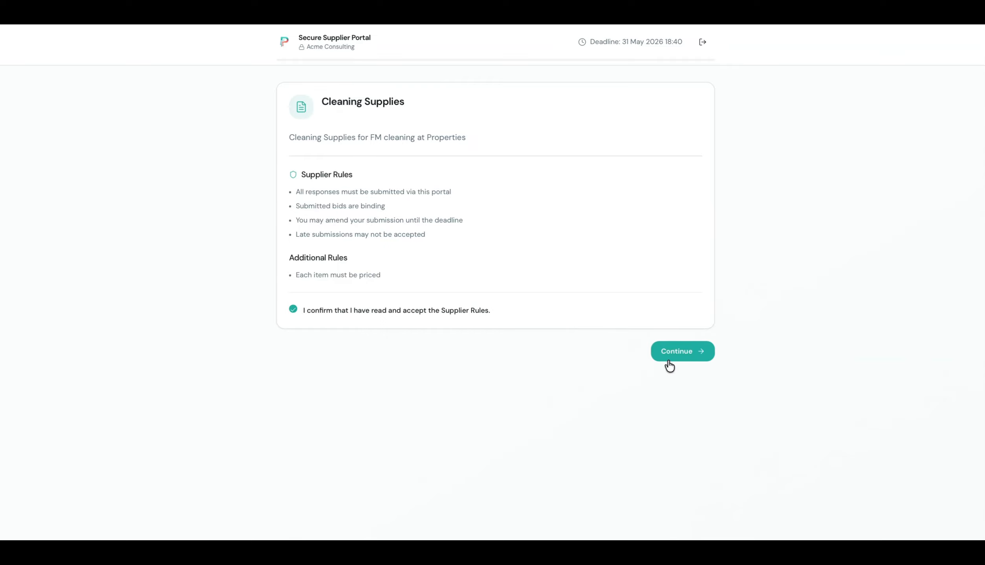
{"action": "left_click", "coordinate": [686, 363]}
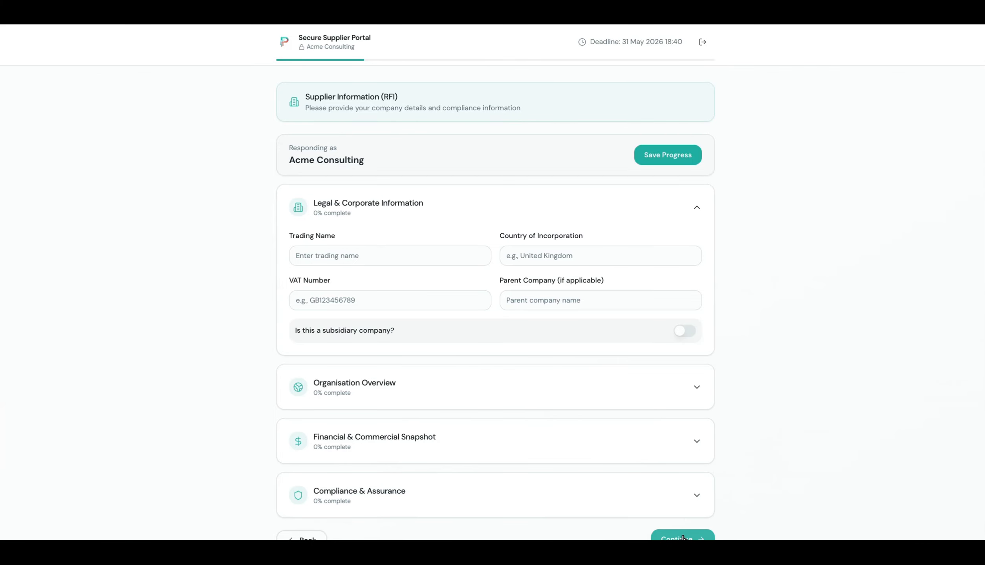
{"action": "left_click", "coordinate": [704, 386]}
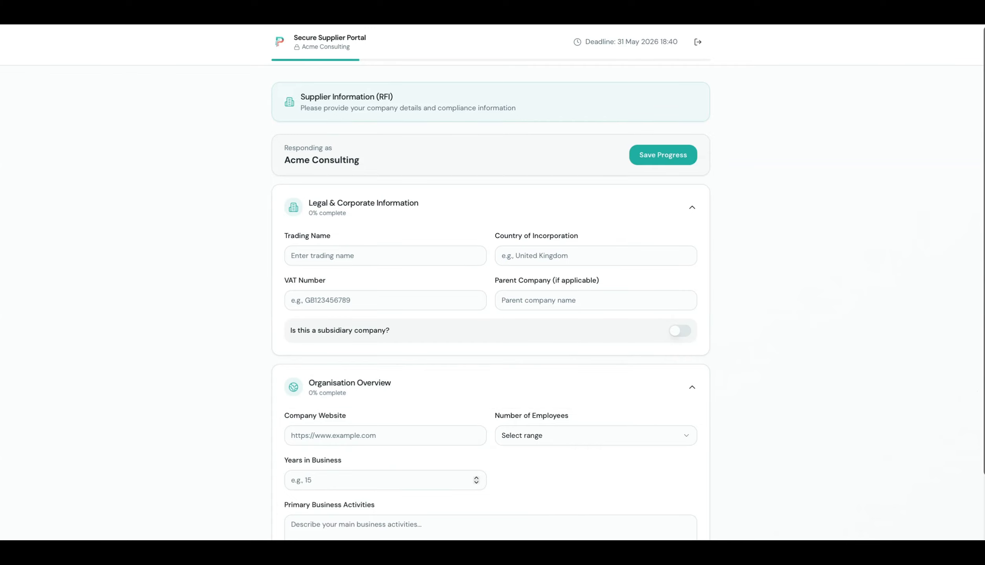
{"action": "scroll", "coordinate": [707, 387], "scroll_direction": "down", "scroll_amount": 3}
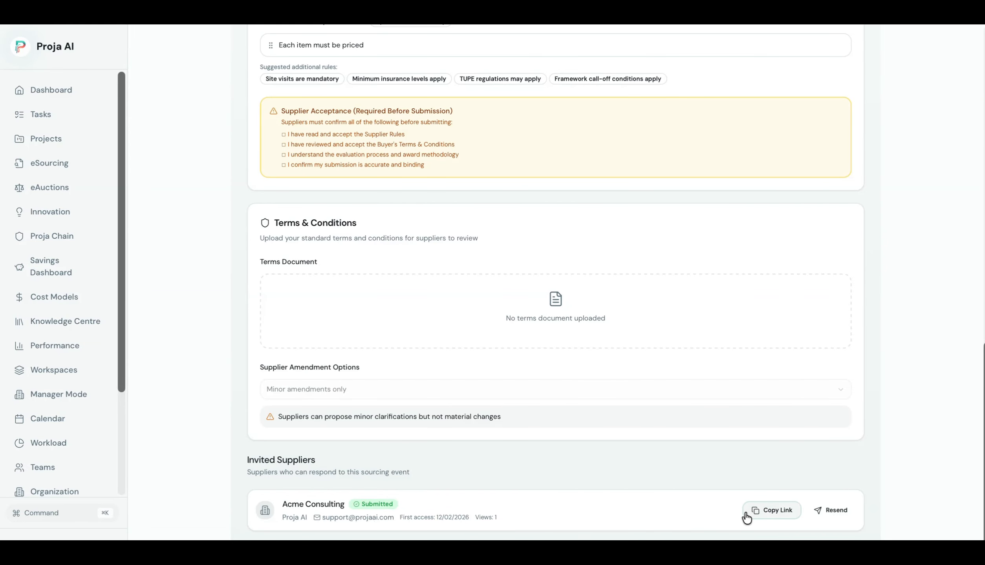
Go through the RFQ's Submissions to Evaluation and down to Phase 1: Quality Evaluation.
{"action": "scroll", "coordinate": [747, 518], "scroll_direction": "up", "scroll_amount": 2}
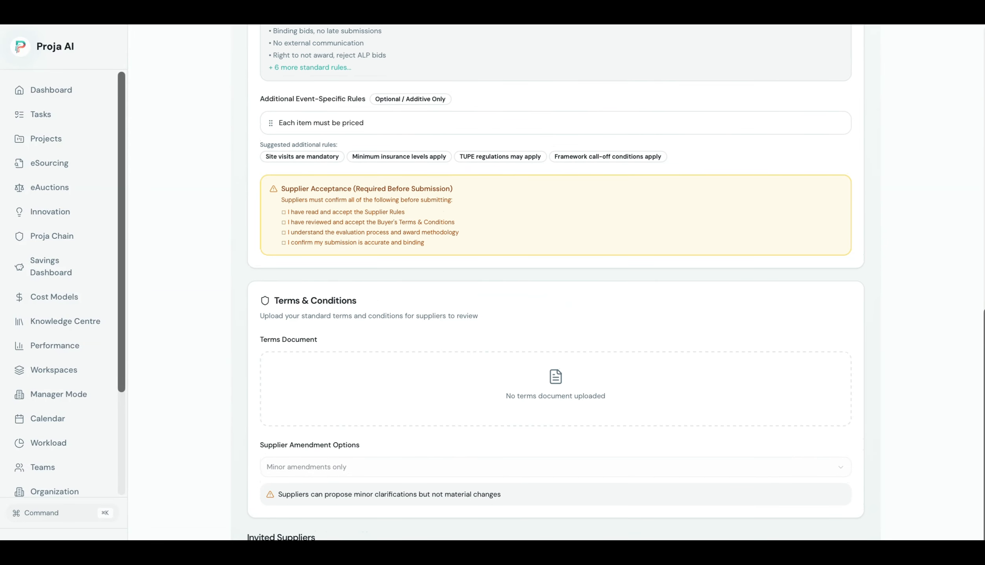
{"action": "scroll", "coordinate": [968, 159], "scroll_direction": "up", "scroll_amount": 14}
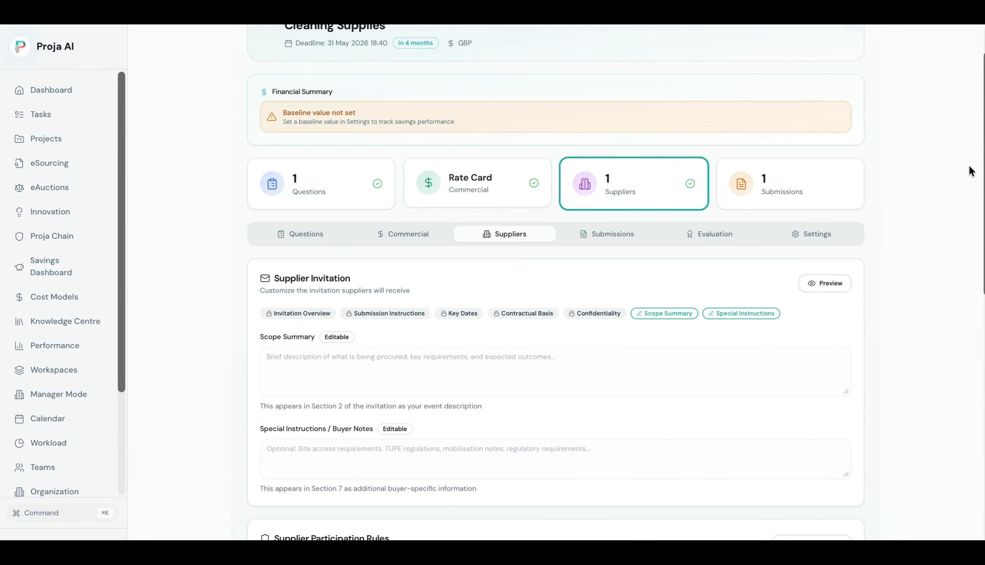
{"action": "scroll", "coordinate": [968, 156], "scroll_direction": "up", "scroll_amount": 1}
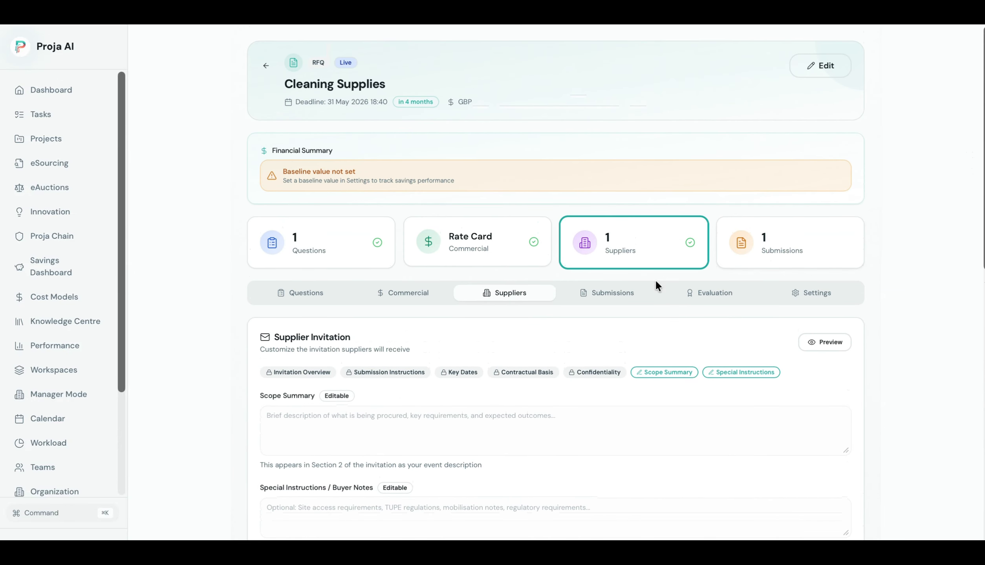
{"action": "left_click", "coordinate": [632, 299]}
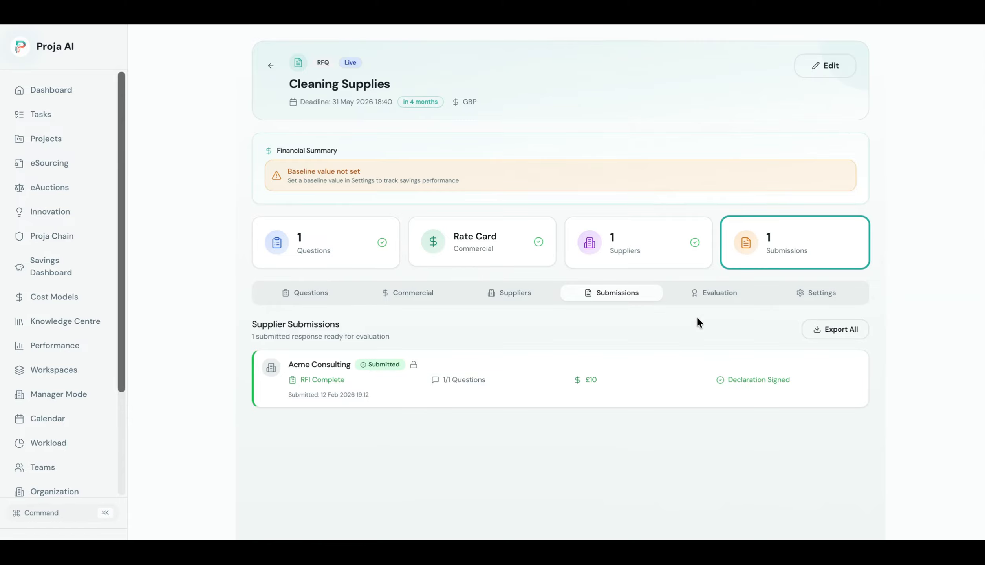
{"action": "left_click", "coordinate": [707, 297]}
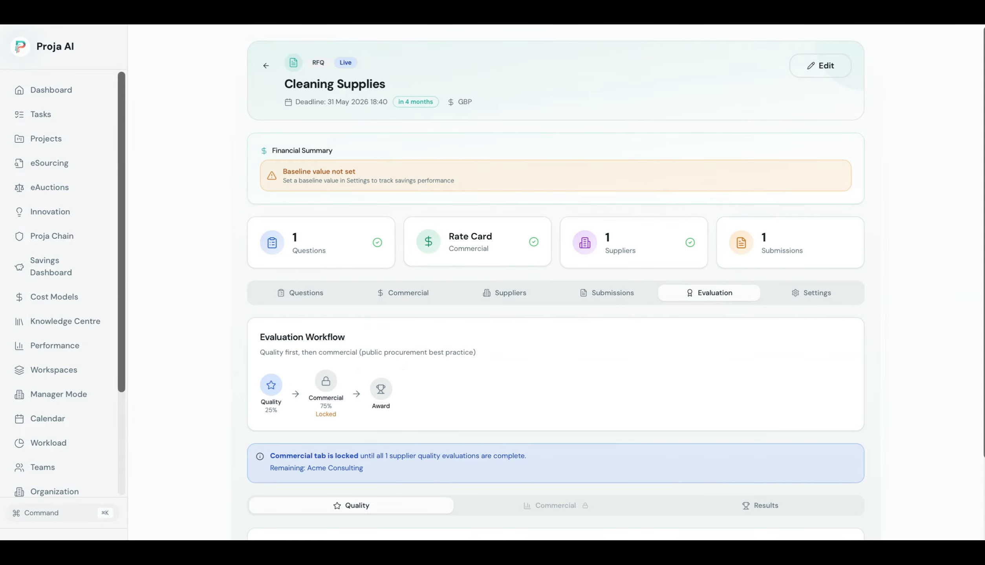
{"action": "scroll", "coordinate": [555, 278], "scroll_direction": "down", "scroll_amount": 4}
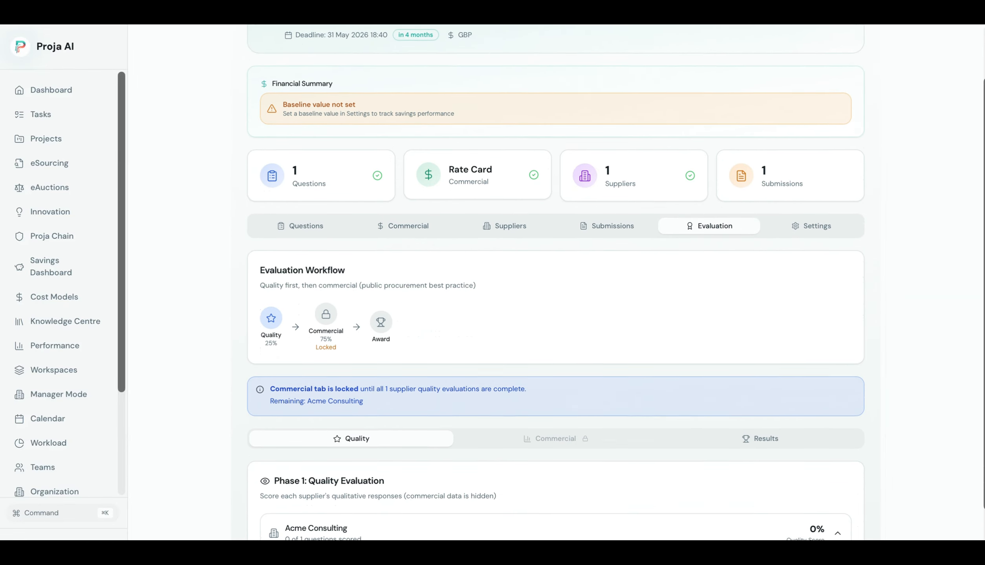
{"action": "scroll", "coordinate": [555, 279], "scroll_direction": "down", "scroll_amount": 1}
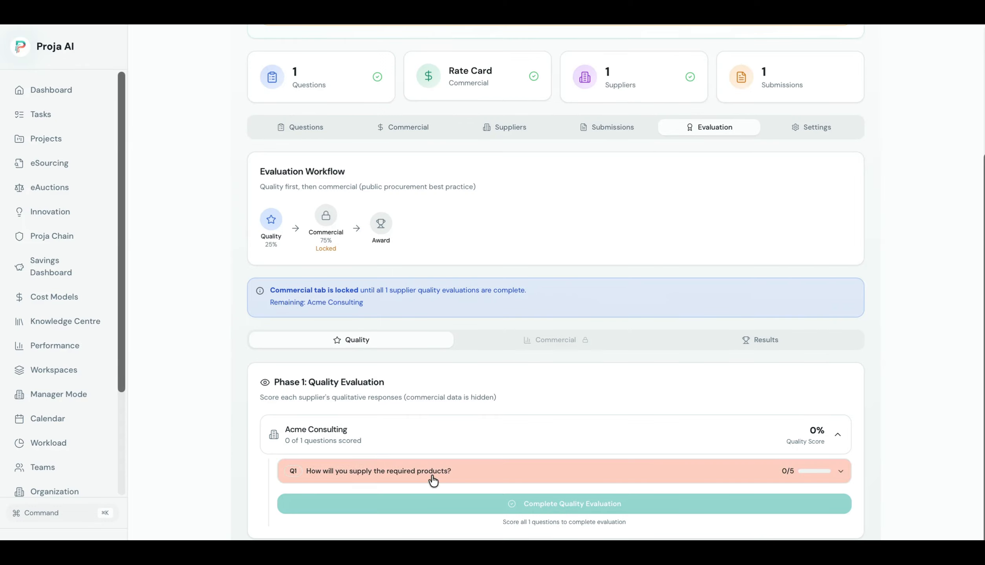
Score Acme Consulting's Q1 at 2/5 with strength 'Good response' and weakness 'Poort Delivery', then submit.
{"action": "left_click", "coordinate": [589, 471]}
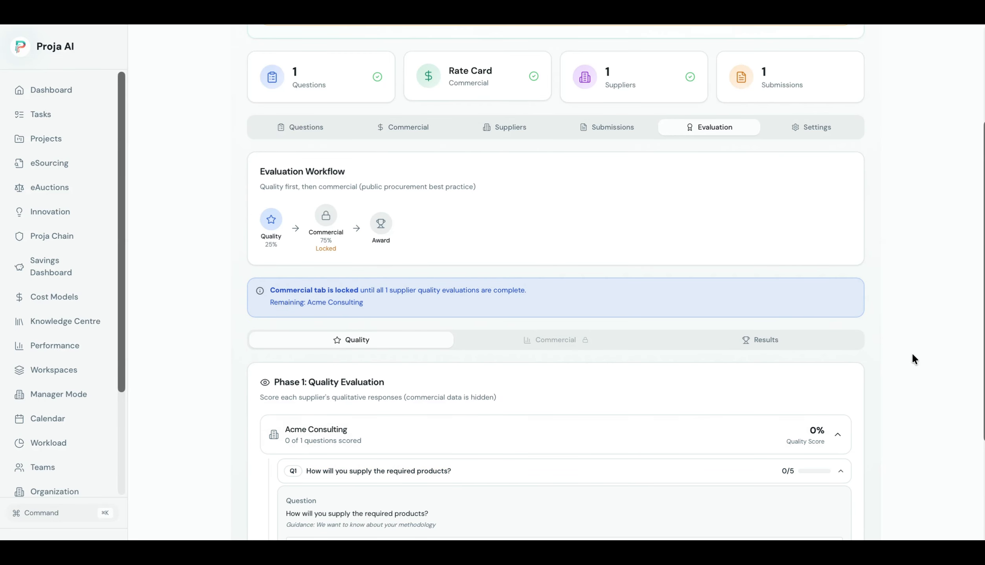
{"action": "left_click_drag", "start_coordinate": [983, 336], "coordinate": [981, 517]}
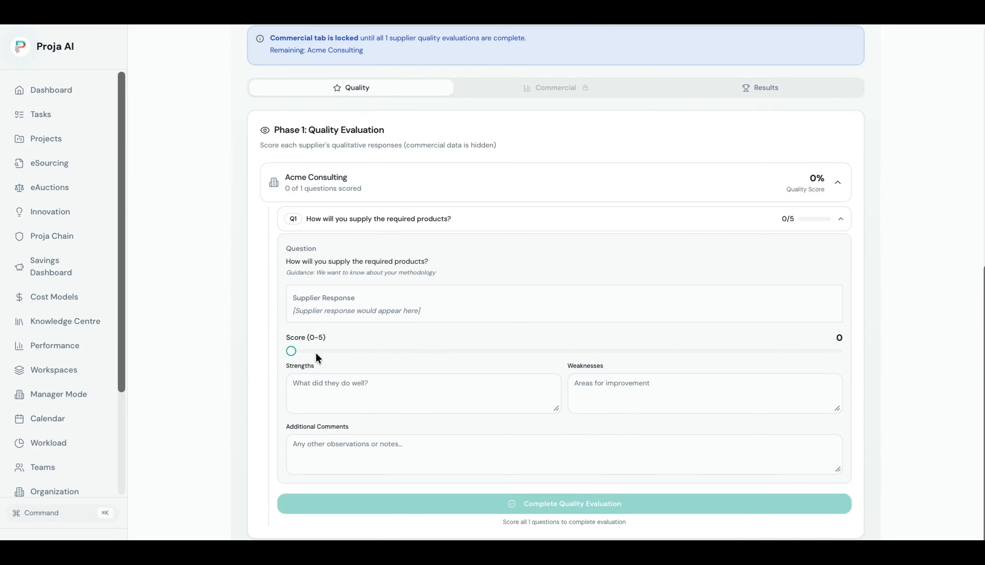
{"action": "left_click_drag", "start_coordinate": [292, 350], "coordinate": [498, 350]}
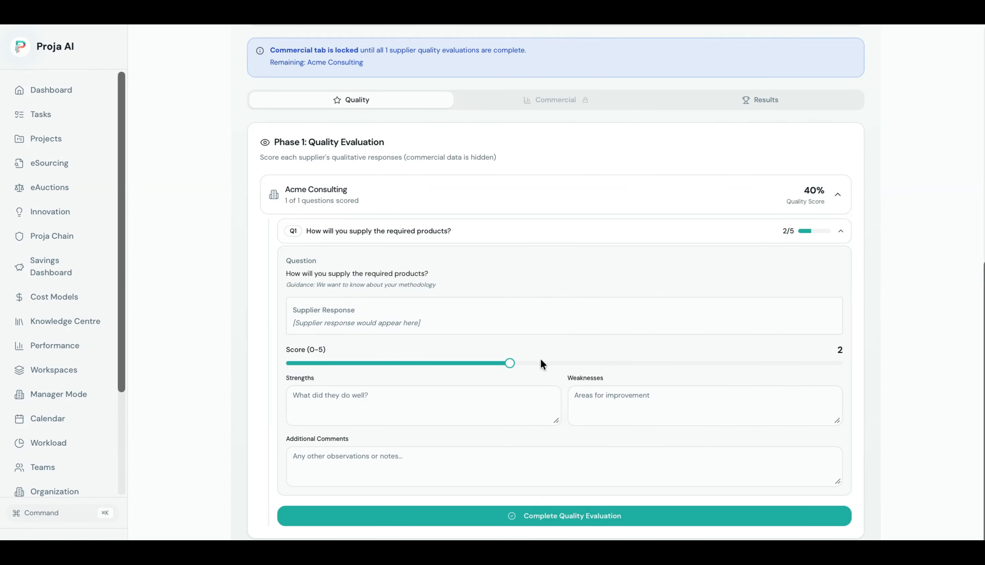
{"action": "left_click", "coordinate": [471, 411]}
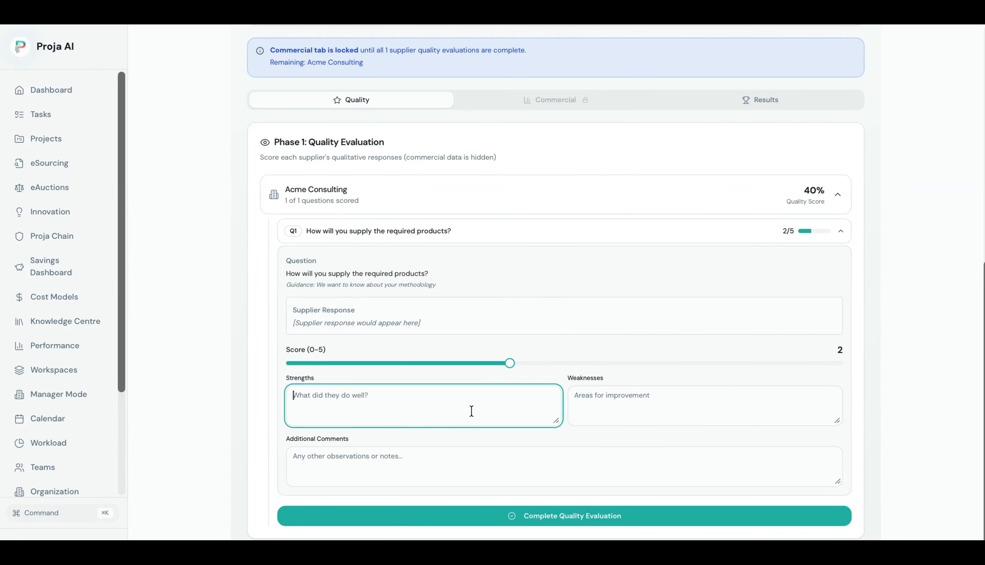
{"action": "type", "text": "Good response"}
{"action": "key", "text": "Tab"}
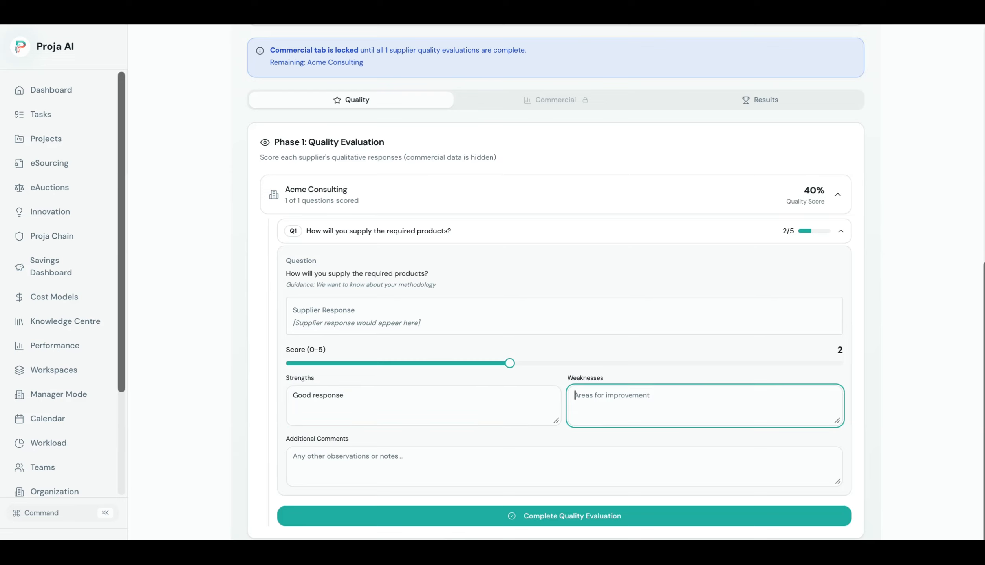
{"action": "type", "text": "Poort Delivery"}
{"action": "left_click", "coordinate": [416, 459]}
{"action": "left_click", "coordinate": [512, 513]}
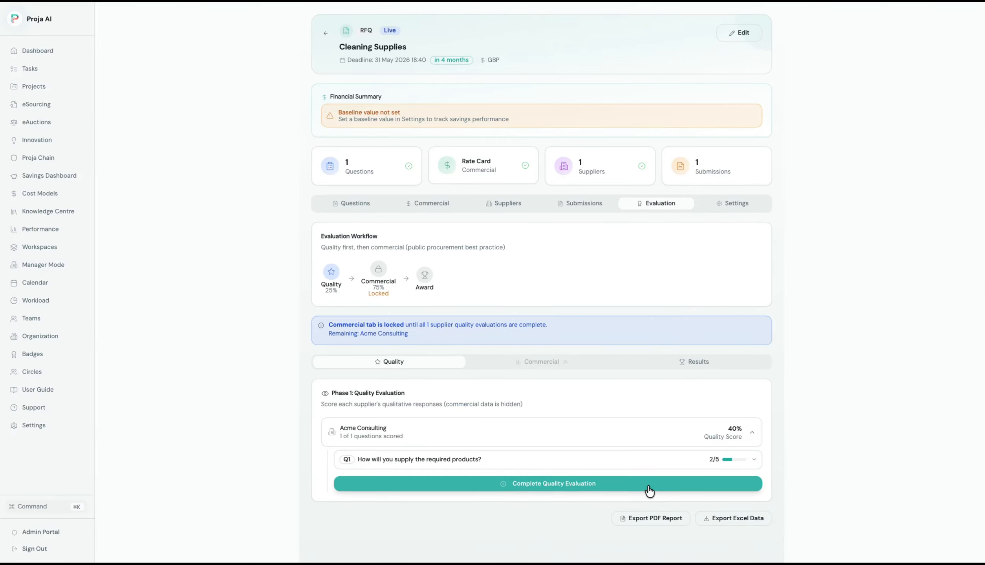
Complete the quality evaluation, then view commercial scores and final rankings with Acme Consulting at 85%.
{"action": "left_click", "coordinate": [648, 487]}
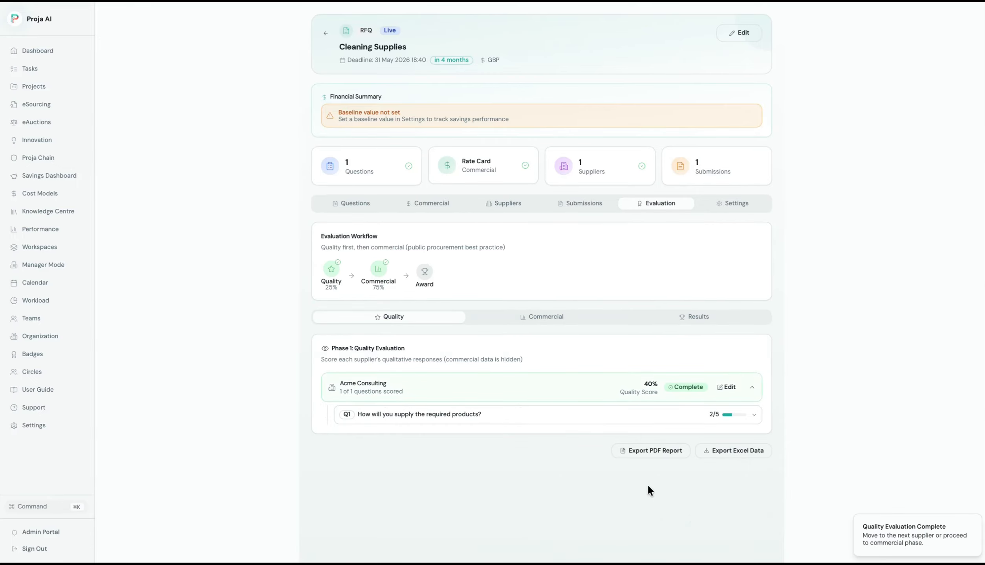
{"action": "left_click", "coordinate": [565, 322]}
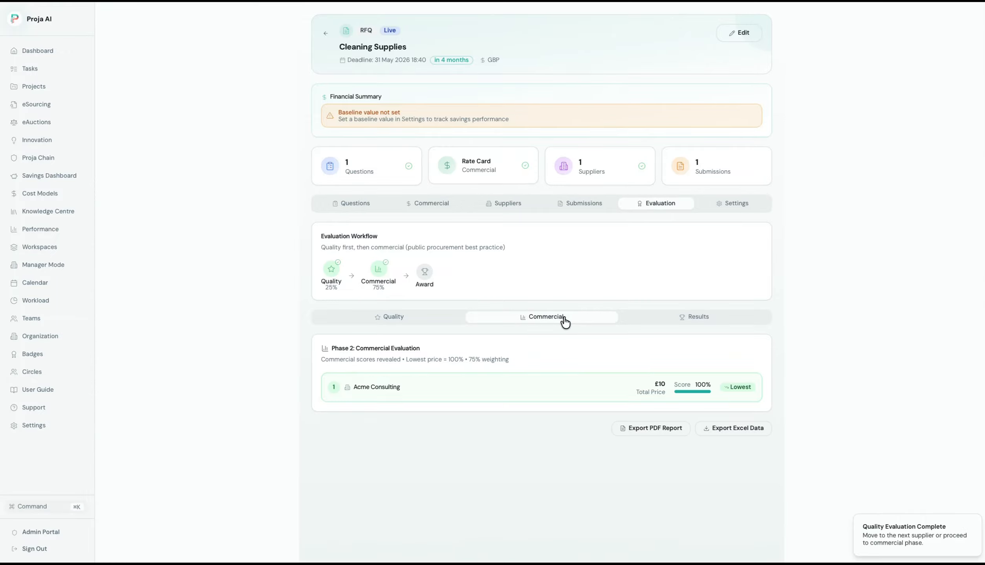
{"action": "left_click", "coordinate": [682, 322]}
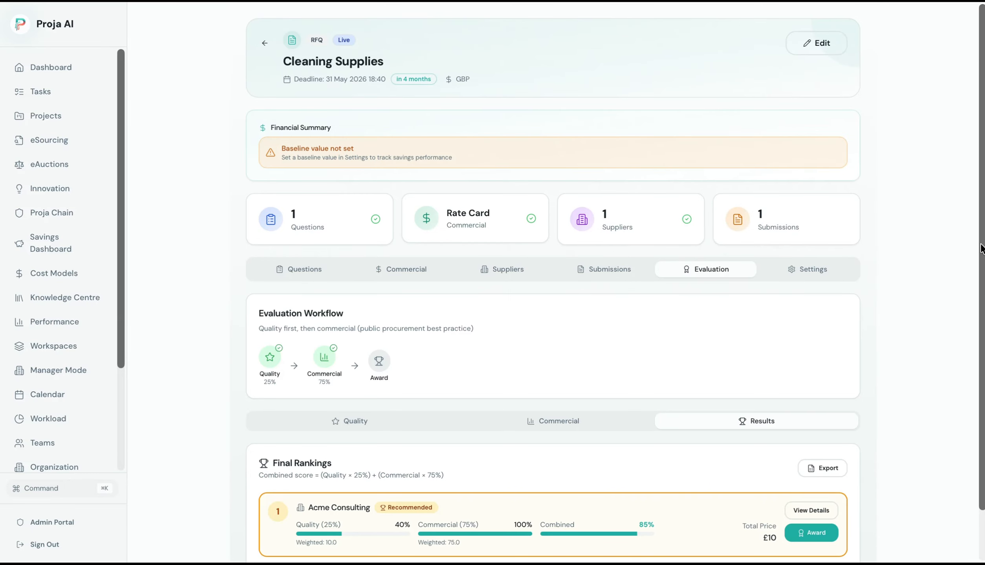
{"action": "scroll", "coordinate": [553, 283], "scroll_direction": "down", "scroll_amount": 2}
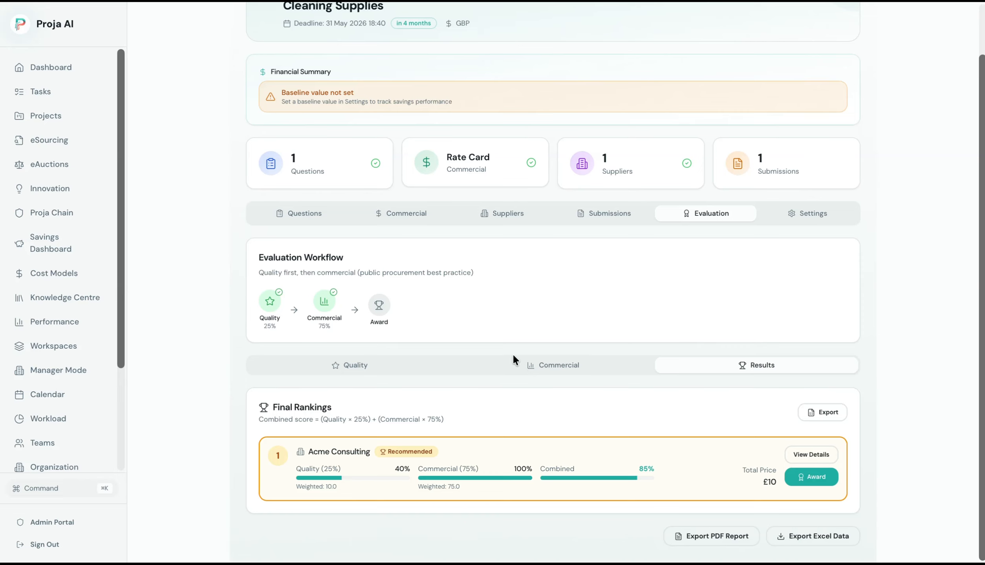
Award Acme Consulting with rationale 'lowest best price, awarded based on abilities', confirmed compliant and defensible.
{"action": "left_click", "coordinate": [809, 485]}
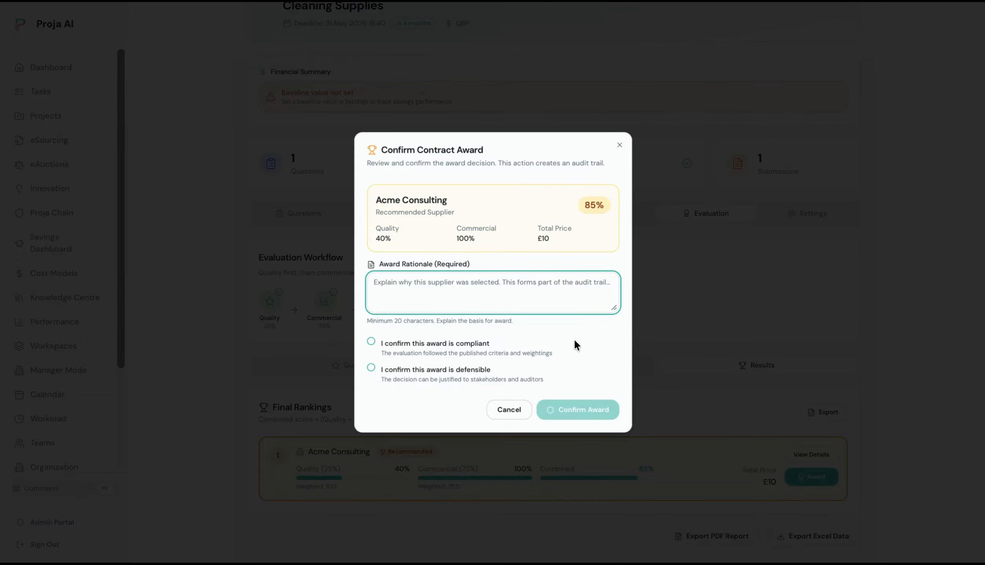
{"action": "type", "text": "lowest best price"}
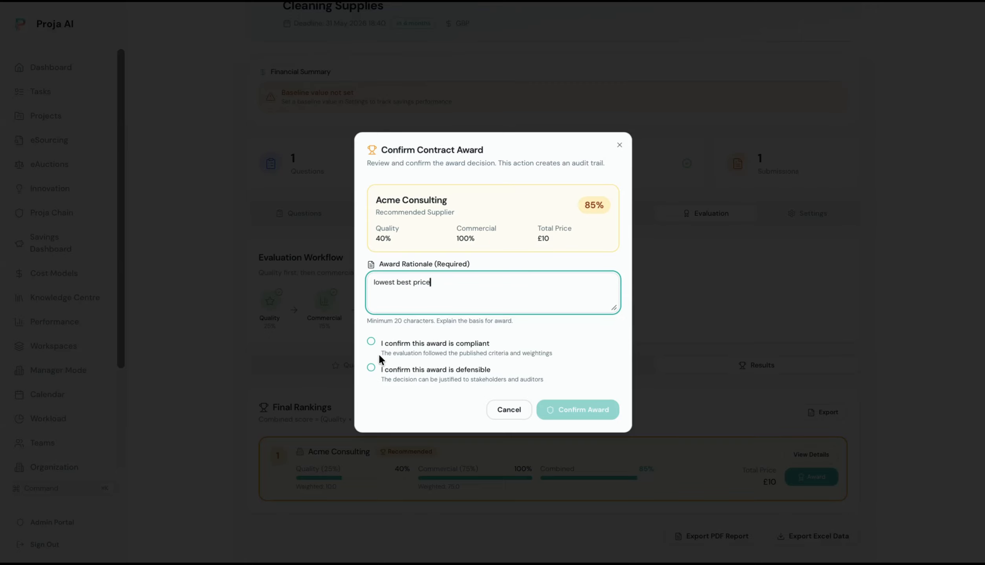
{"action": "left_click", "coordinate": [371, 341]}
{"action": "left_click", "coordinate": [371, 370]}
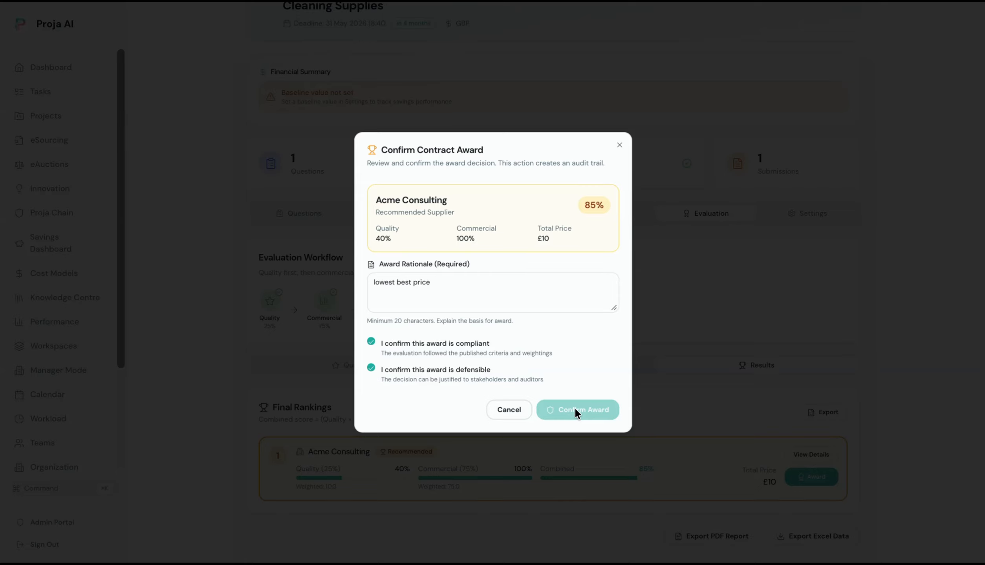
{"action": "left_click", "coordinate": [507, 298]}
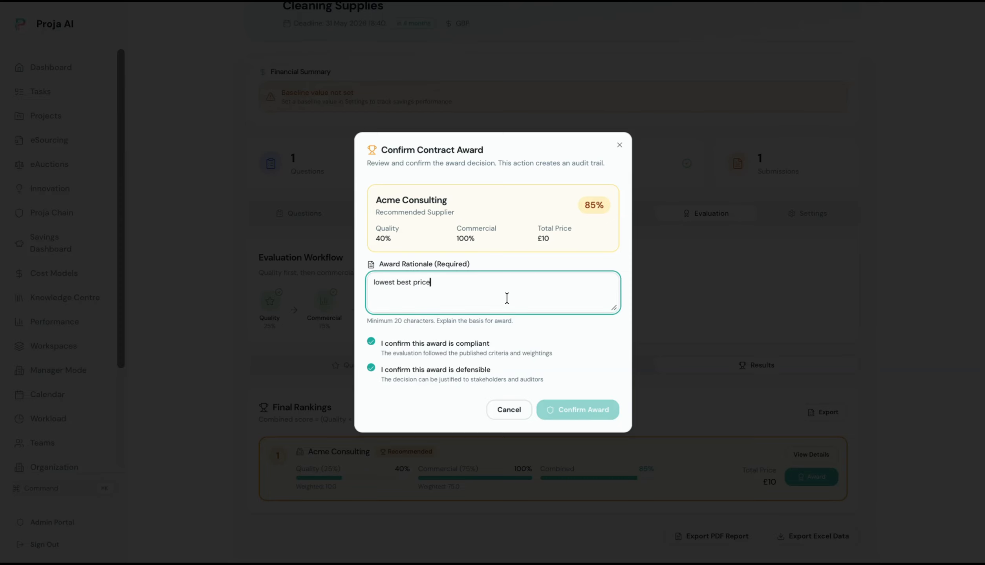
{"action": "type", "text": ", awarded base"}
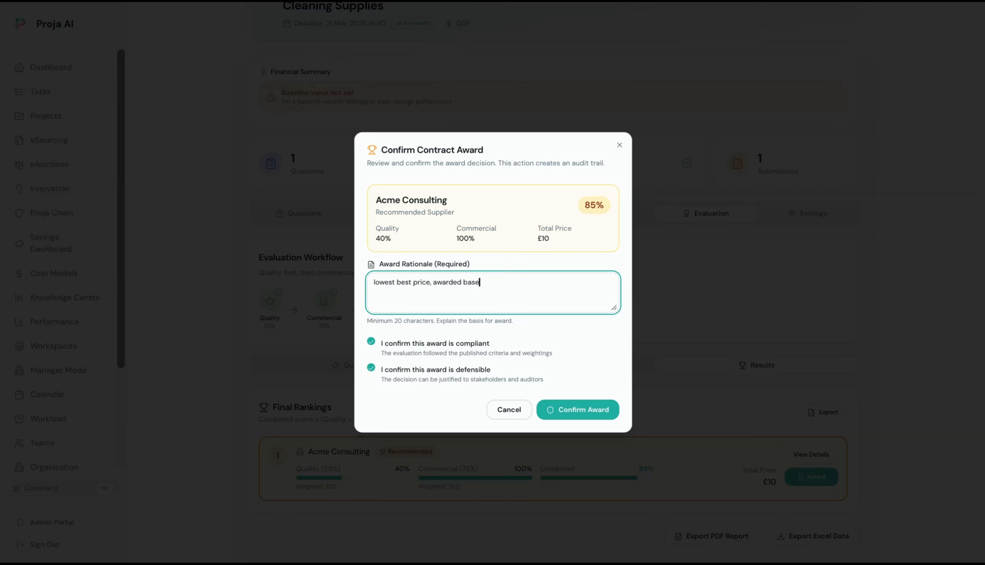
{"action": "type", "text": "d on abilities"}
{"action": "left_click", "coordinate": [574, 412]}
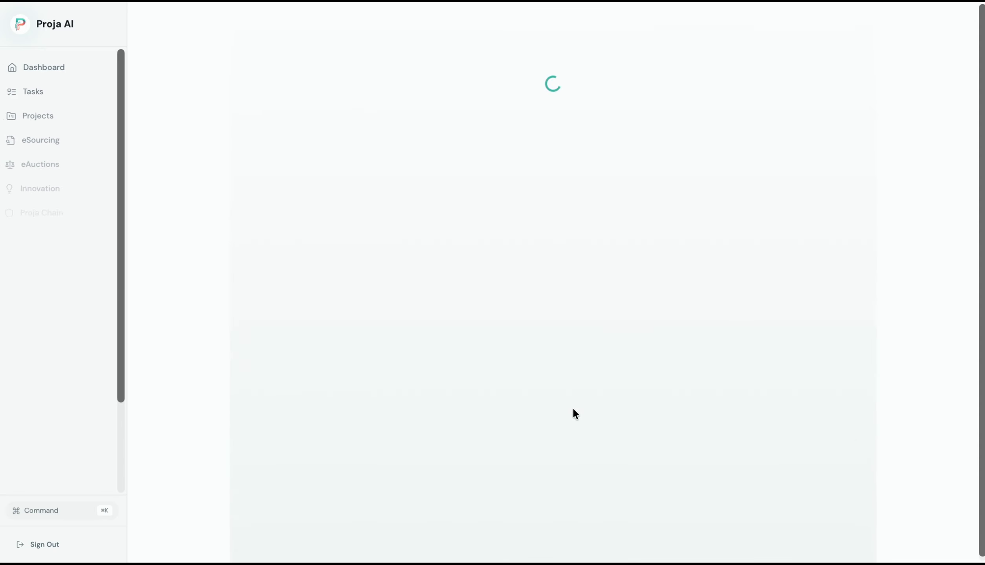